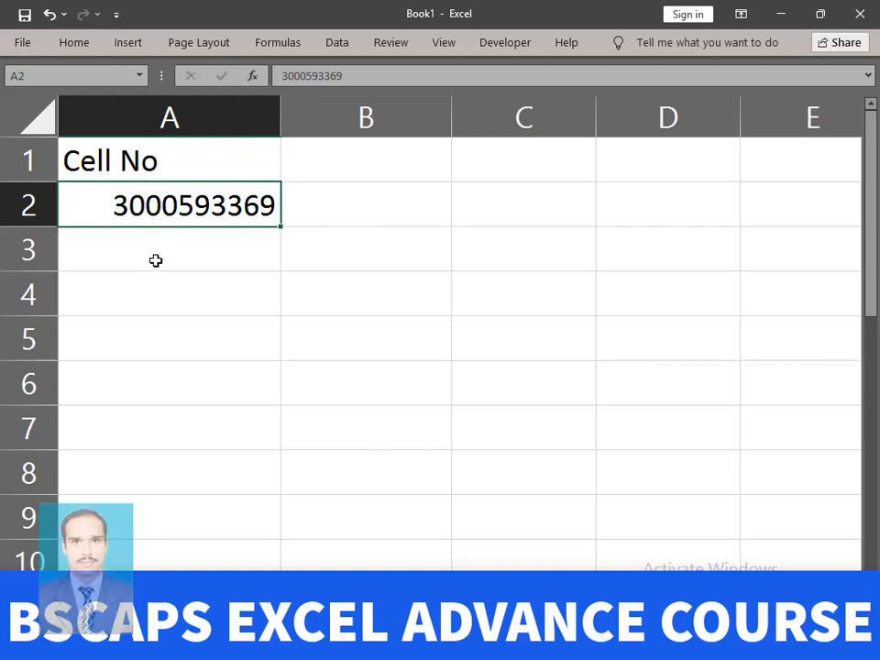
# - Enter a zero-led test phone number in B4, widen column B to fit it, then clear B4
pyautogui.click(408, 199)
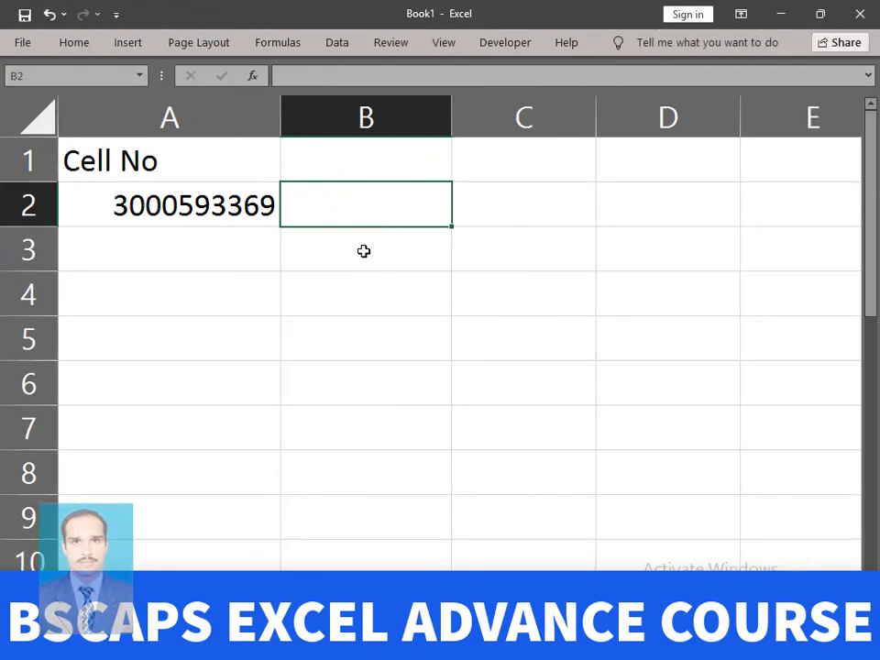
pyautogui.click(347, 283)
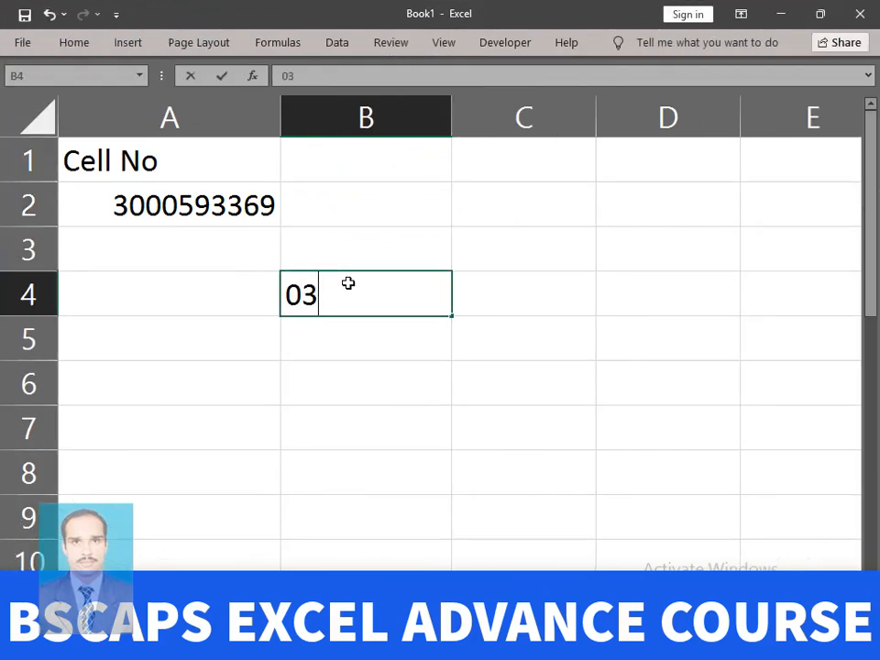
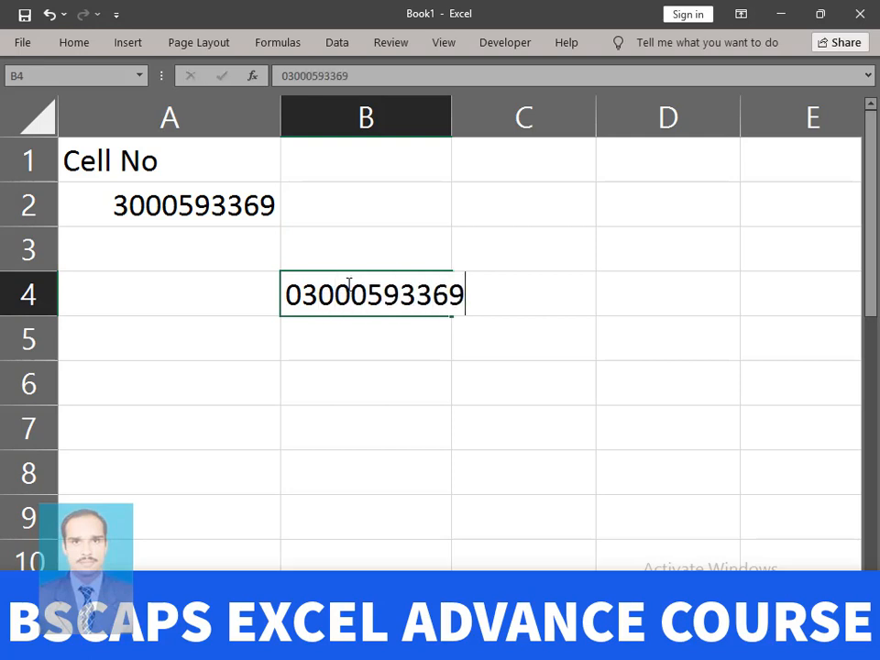
pyautogui.press('Return')
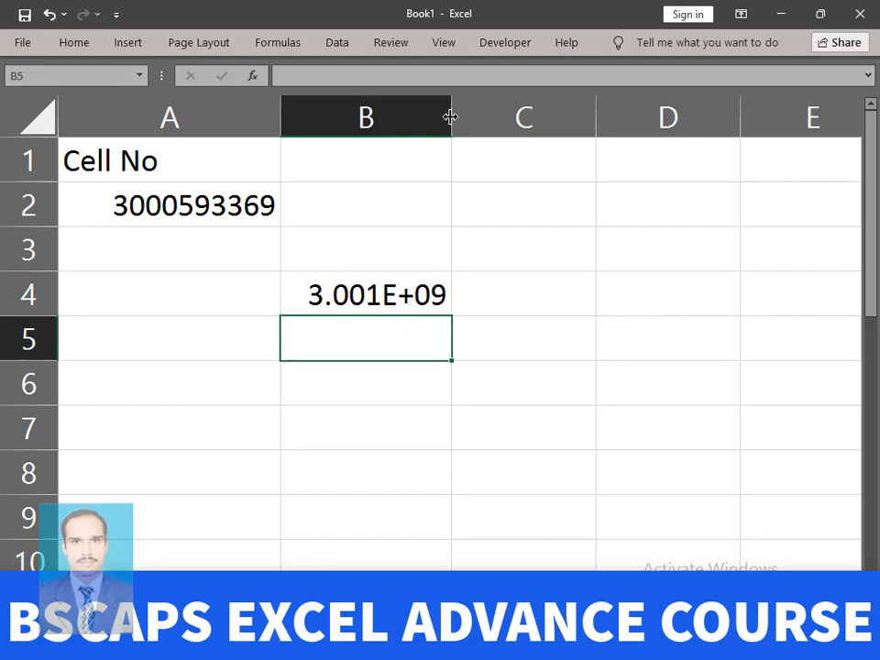
pyautogui.moveTo(450, 116); pyautogui.dragTo(491, 111)
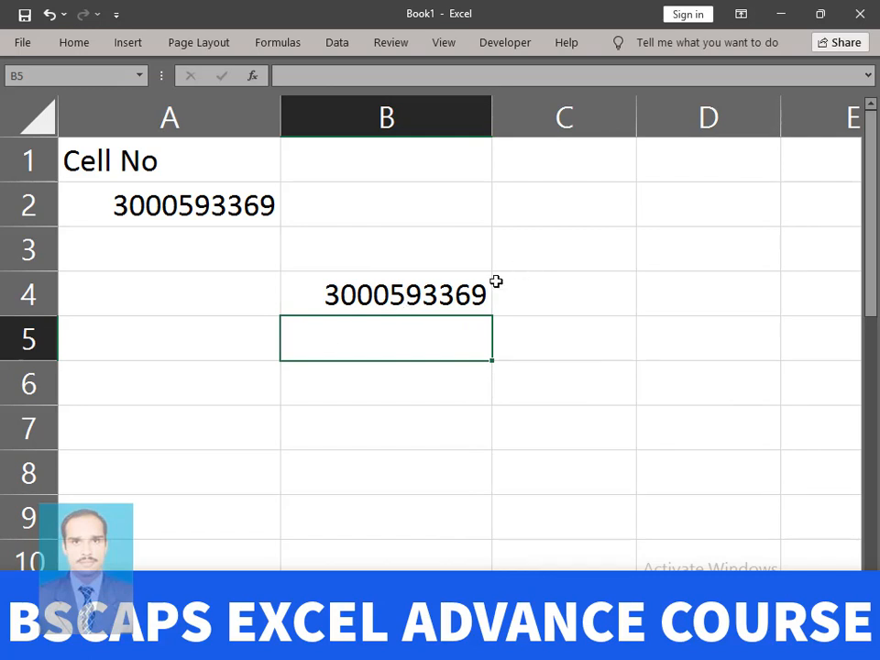
pyautogui.click(428, 298)
pyautogui.press('Delete')
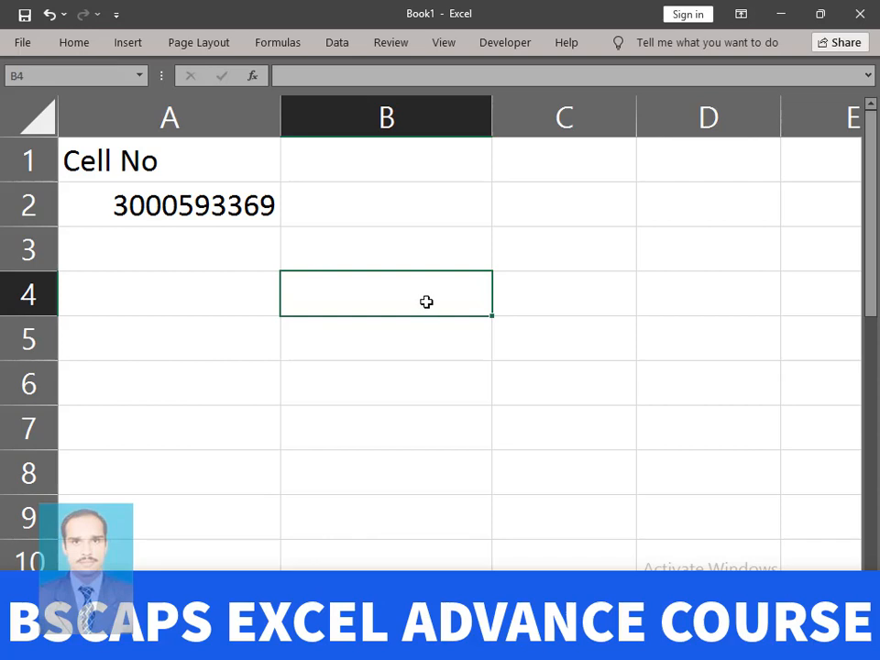
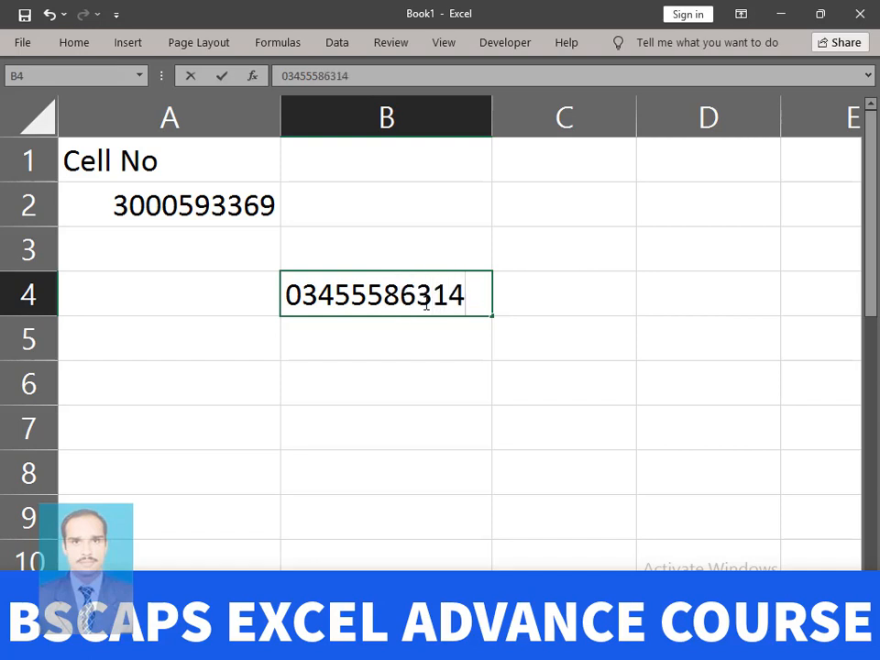
pyautogui.press('Return')
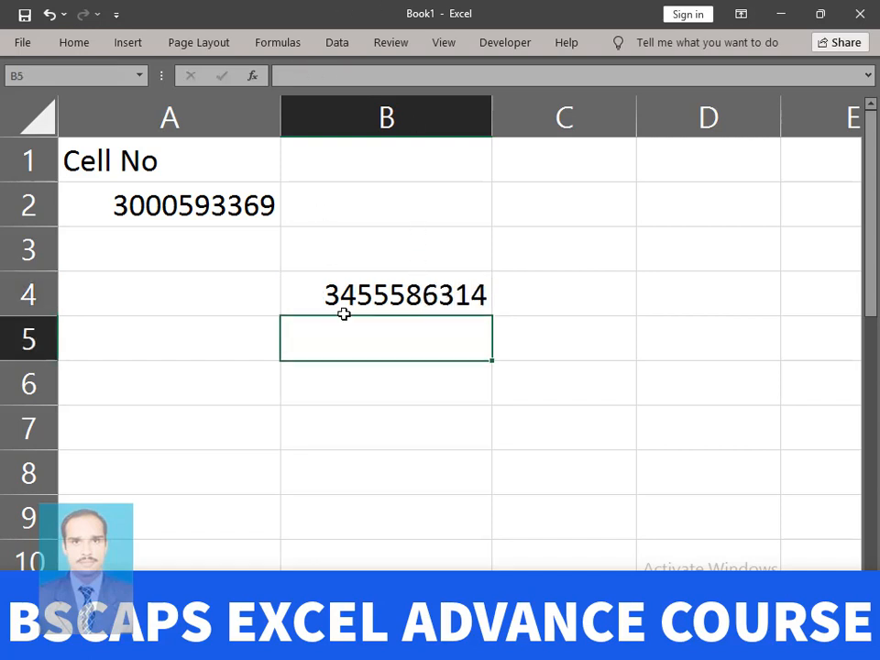
pyautogui.click(411, 254)
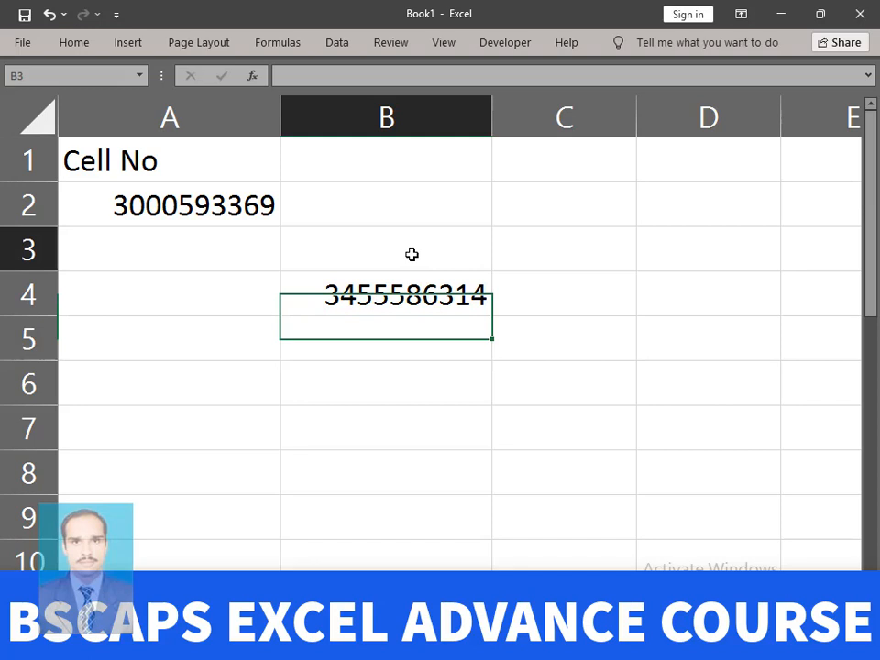
pyautogui.click(398, 344)
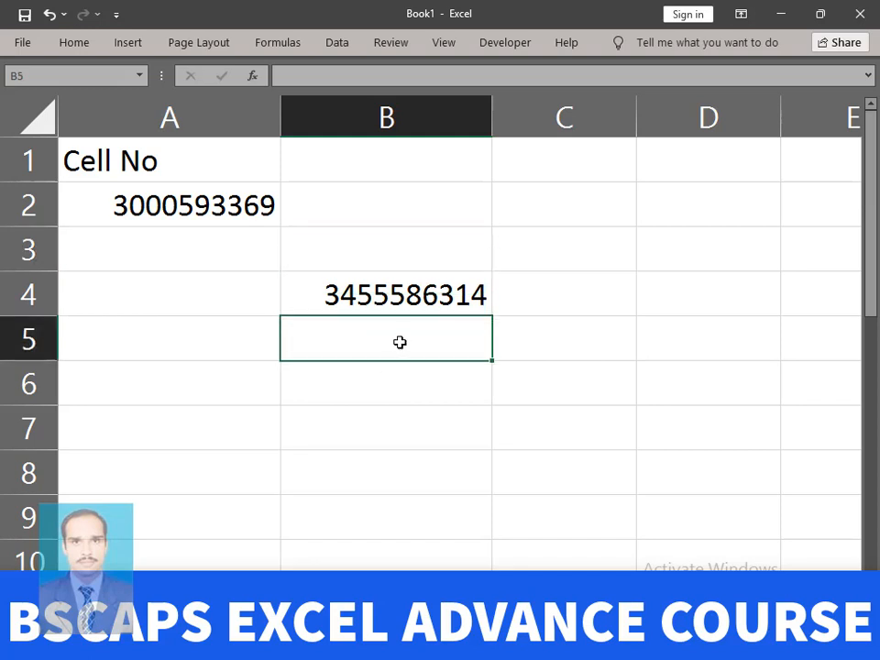
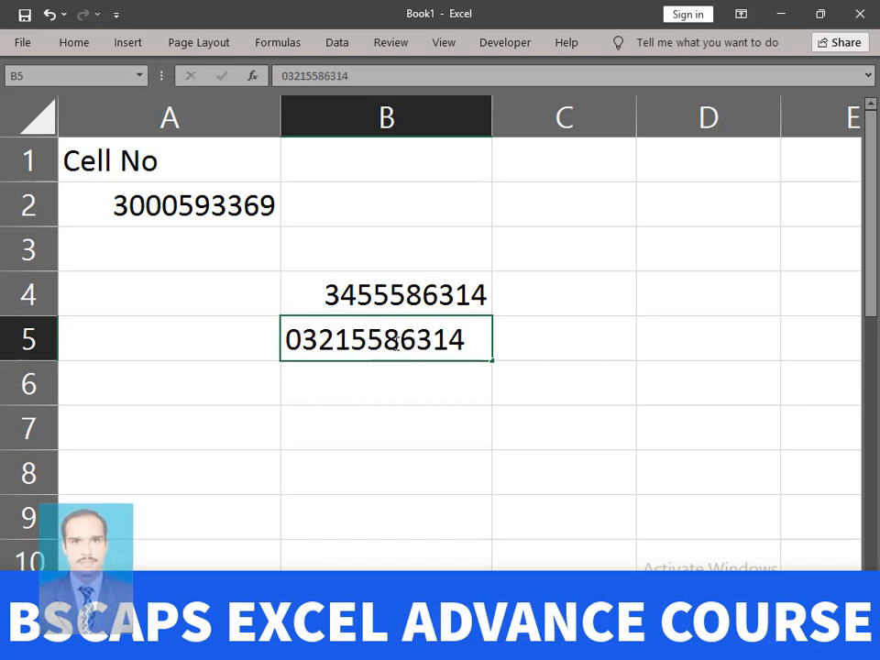
pyautogui.press('Return')
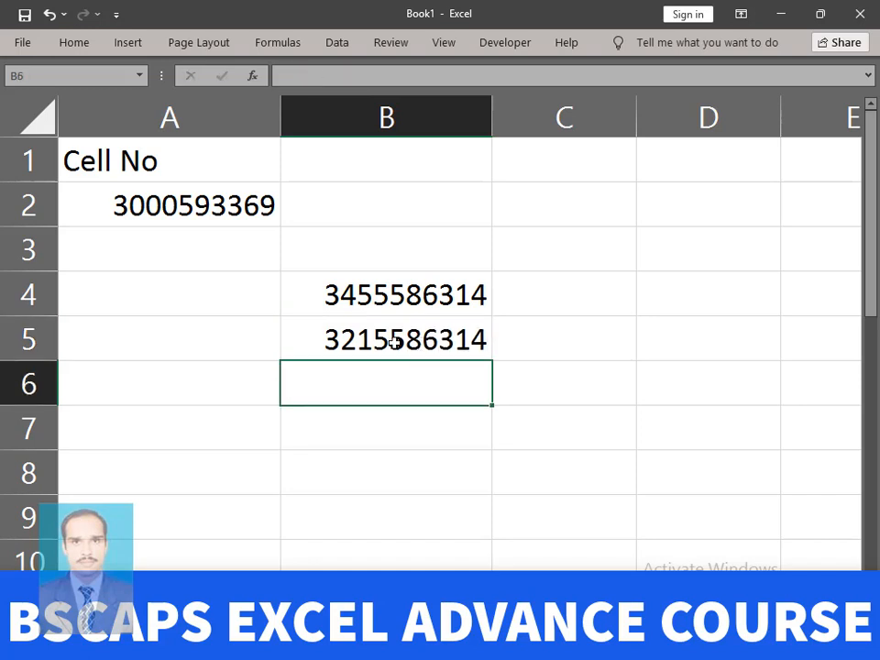
pyautogui.moveTo(409, 289); pyautogui.dragTo(346, 355)
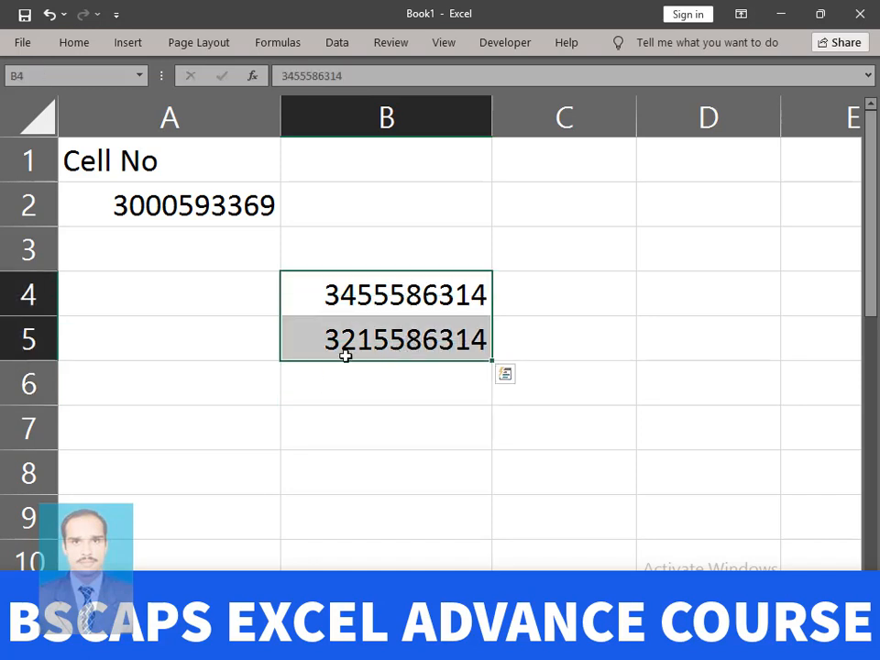
pyautogui.click(594, 330)
pyautogui.moveTo(444, 294); pyautogui.dragTo(433, 337)
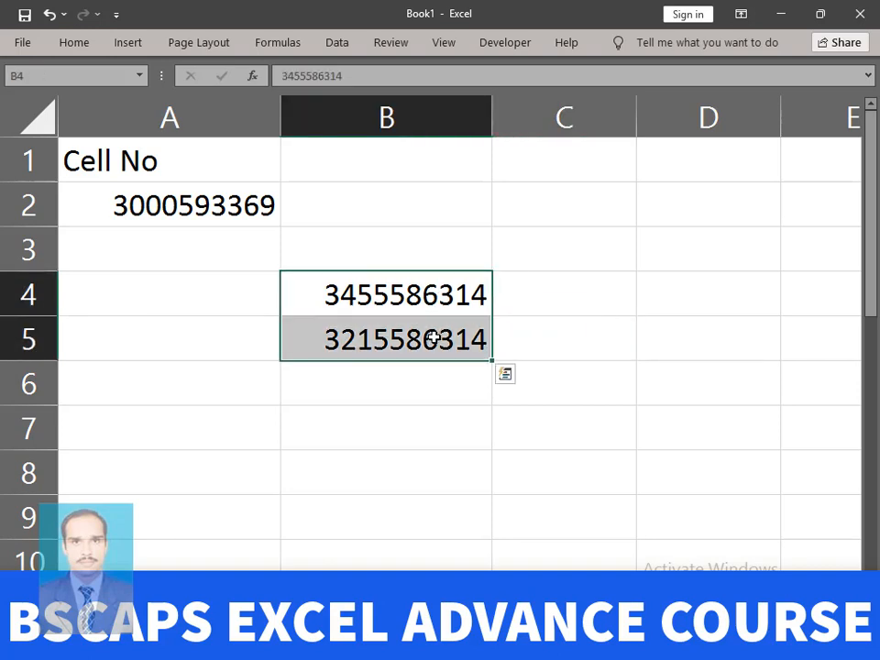
pyautogui.press('Delete')
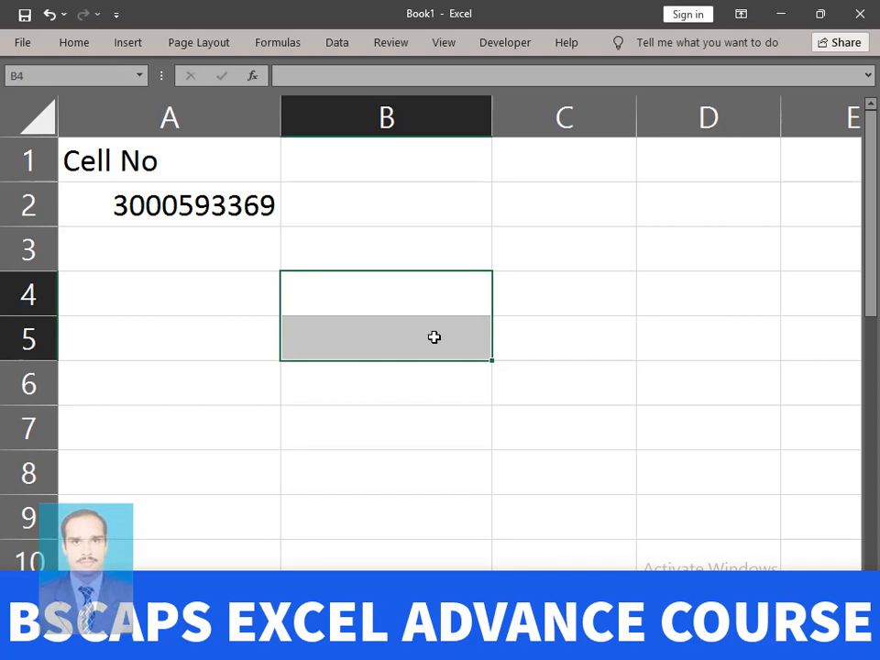
pyautogui.click(447, 251)
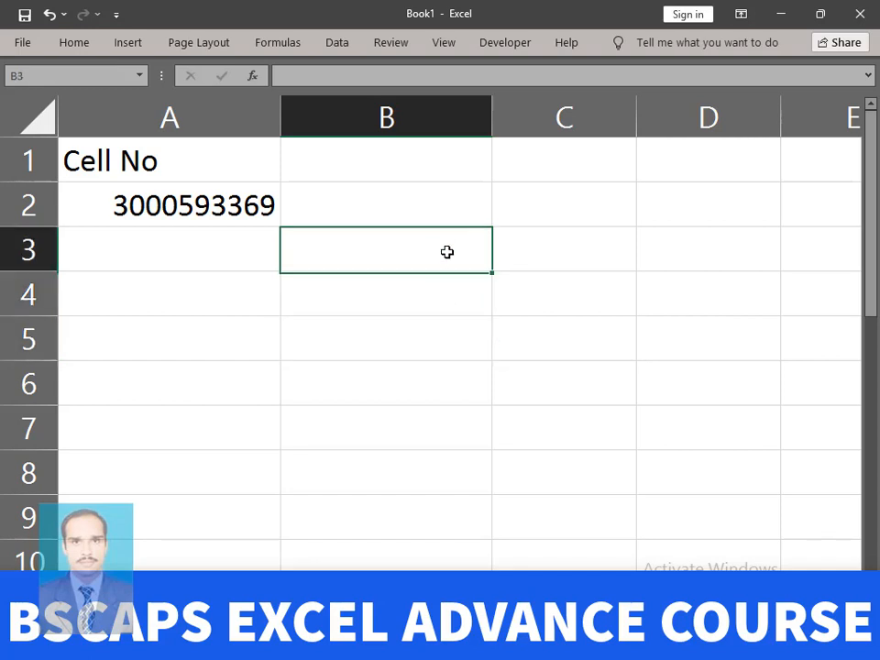
pyautogui.write('`')
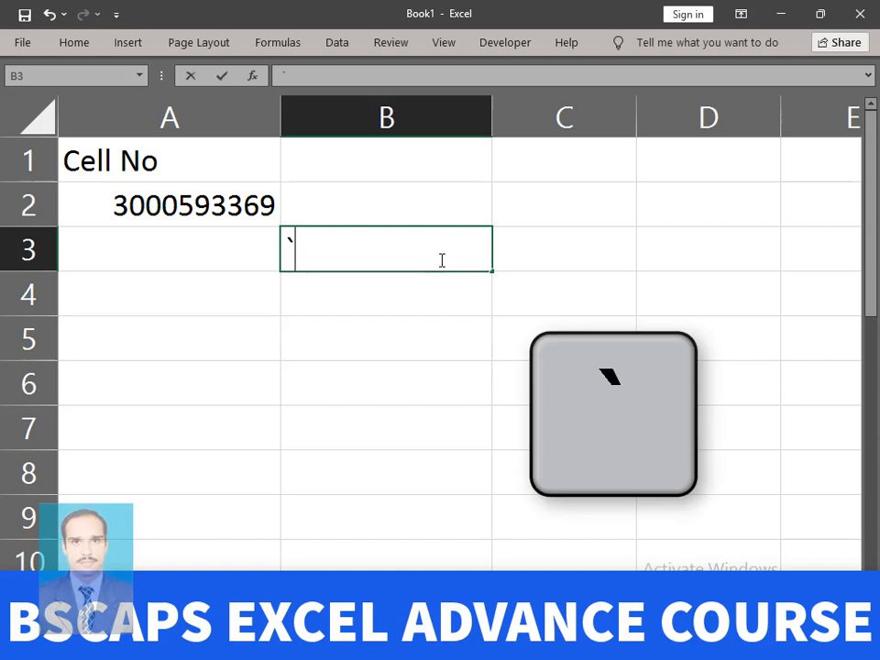
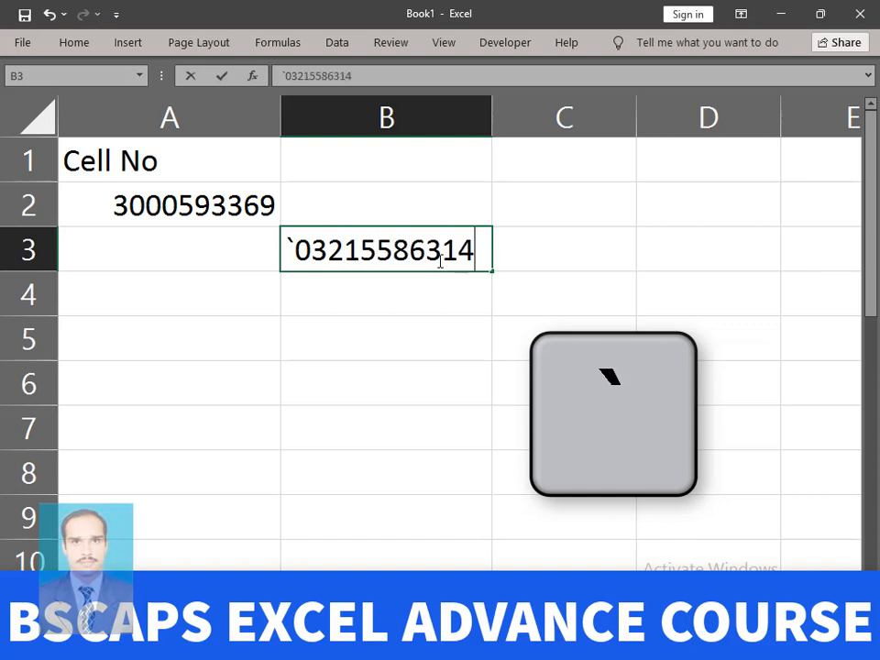
pyautogui.press('Return')
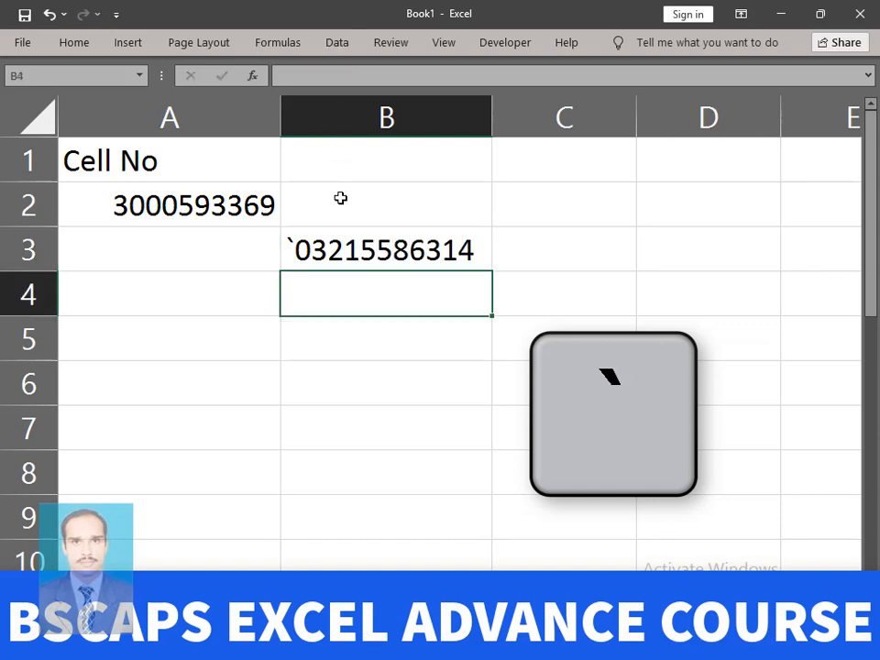
pyautogui.click(418, 256)
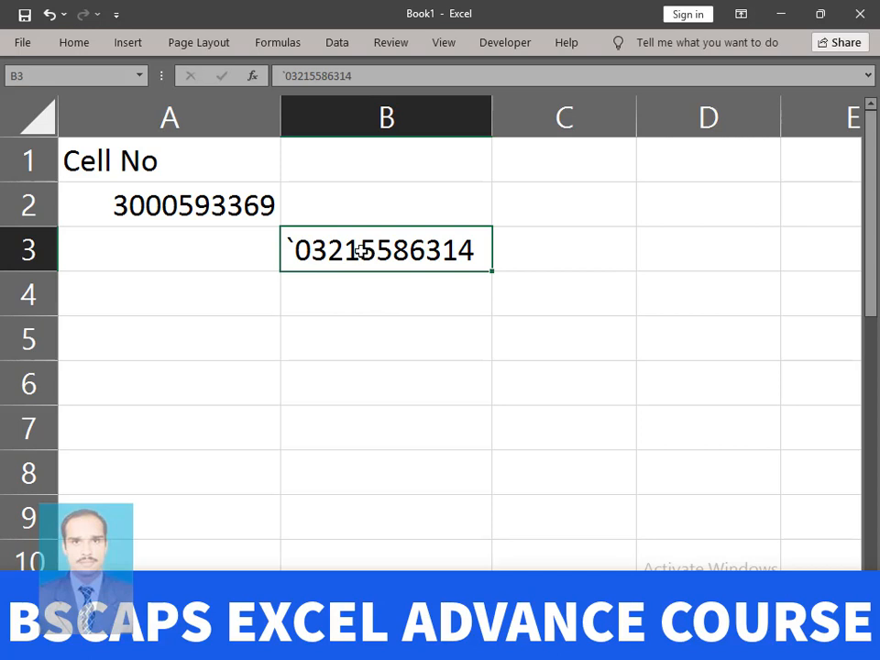
pyautogui.press('Delete')
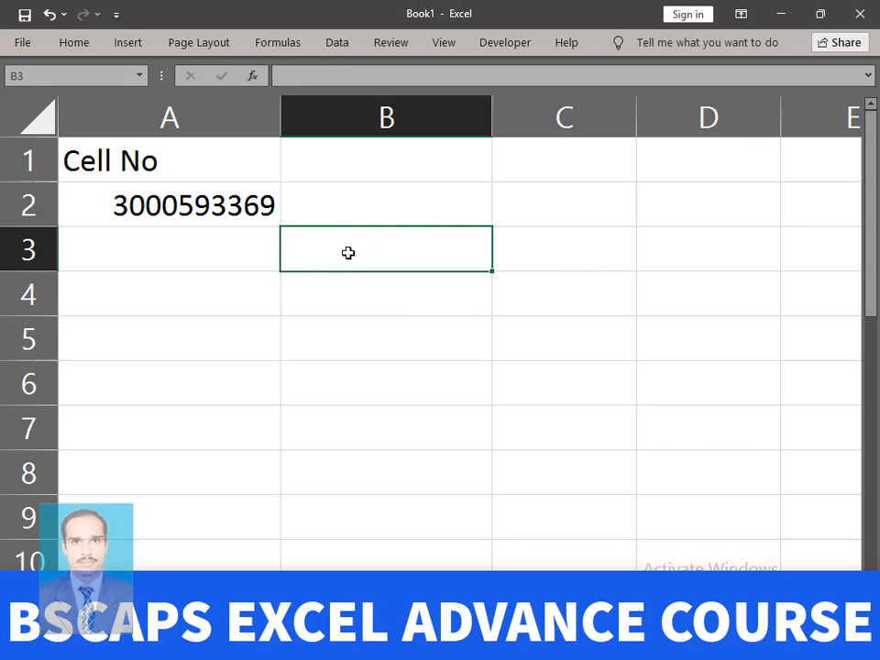
# - Enter a sample name in A3 and a name with a phone number in A4, then autofit column A
pyautogui.click(211, 203)
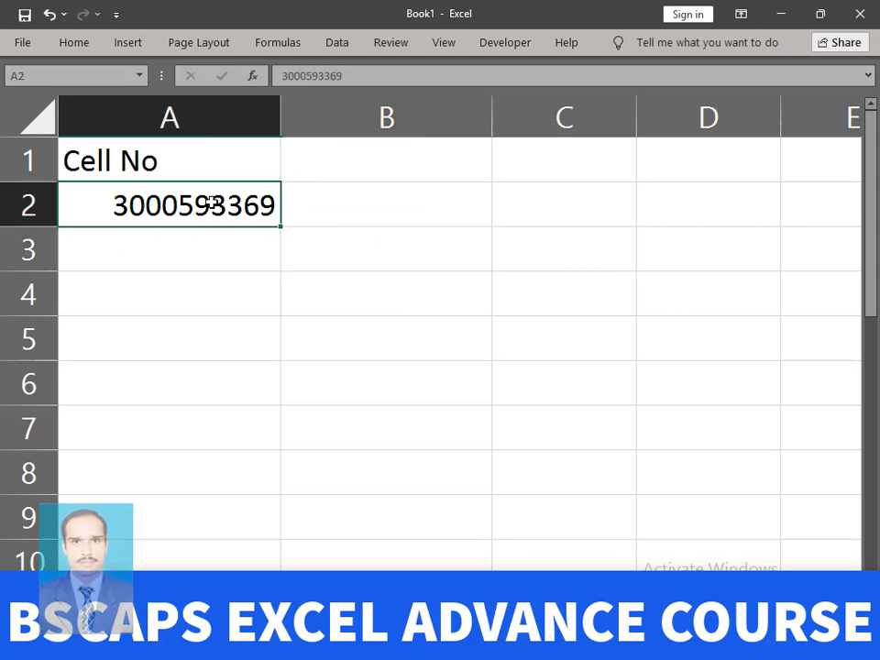
pyautogui.click(196, 252)
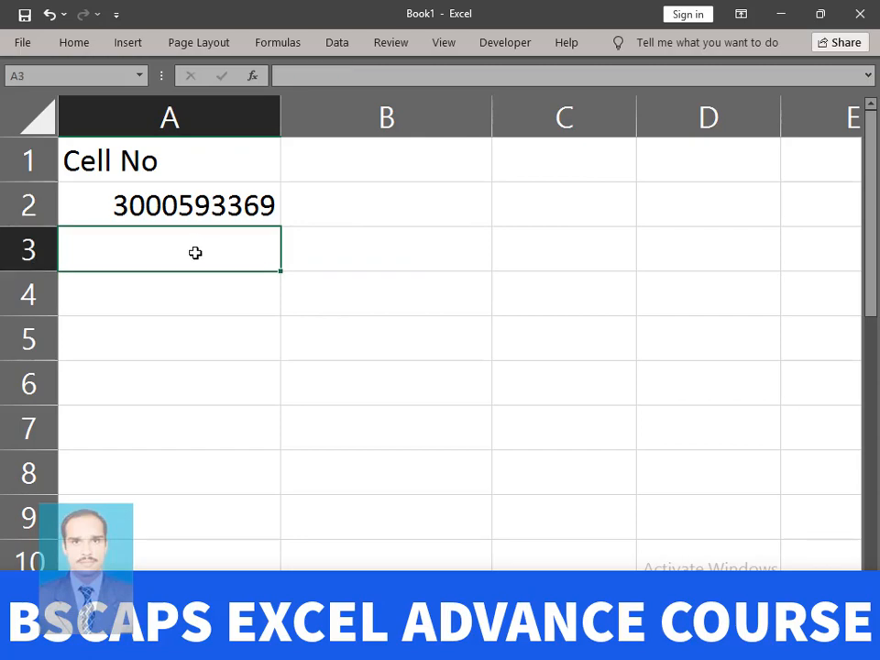
pyautogui.write('khan')
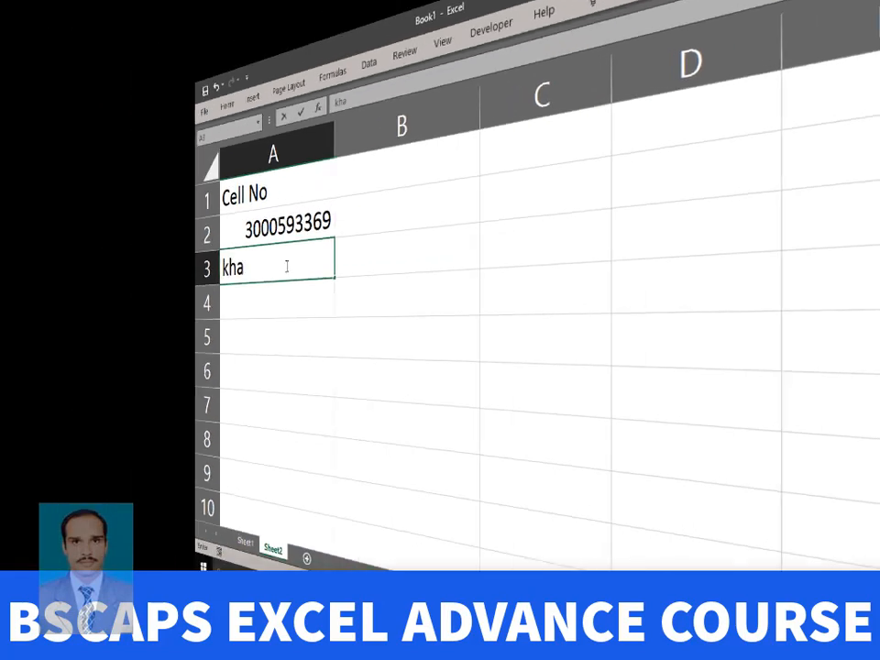
pyautogui.press('Return')
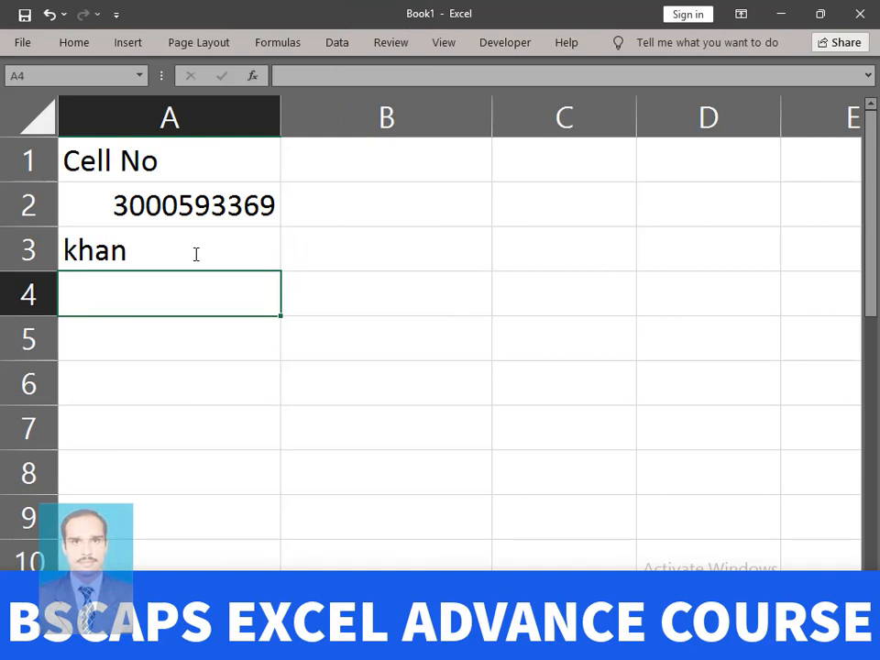
pyautogui.write('asif')
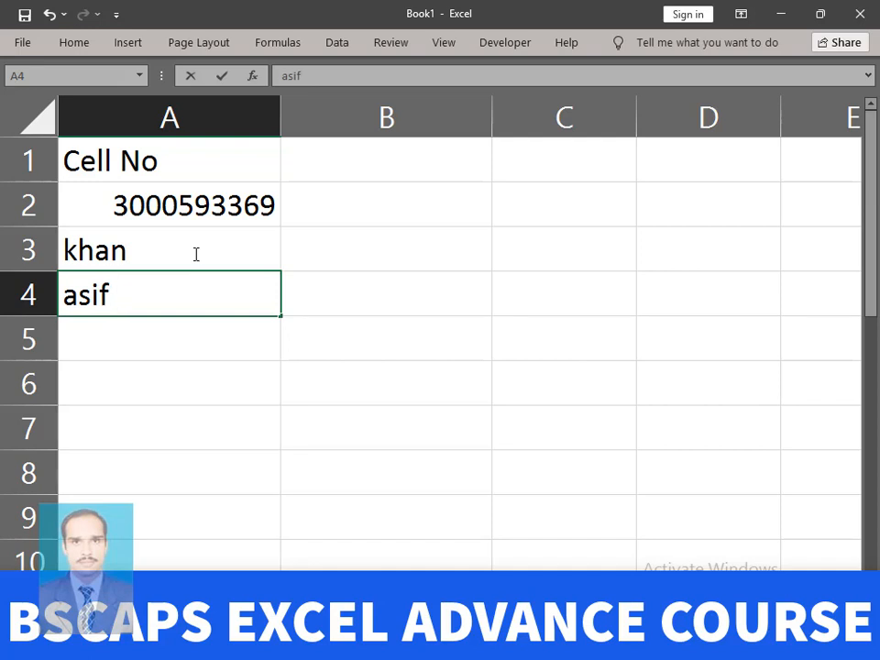
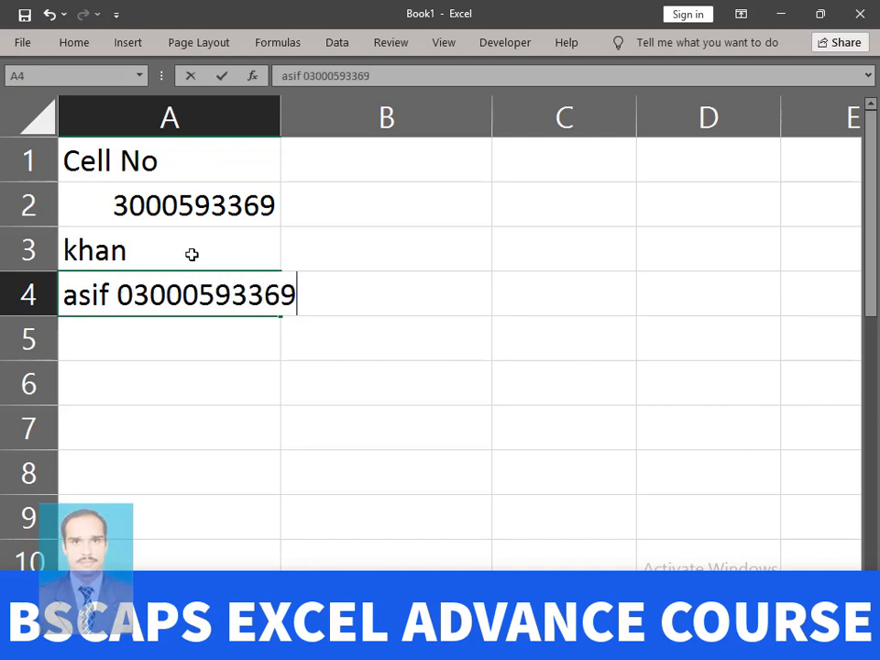
pyautogui.press('Return')
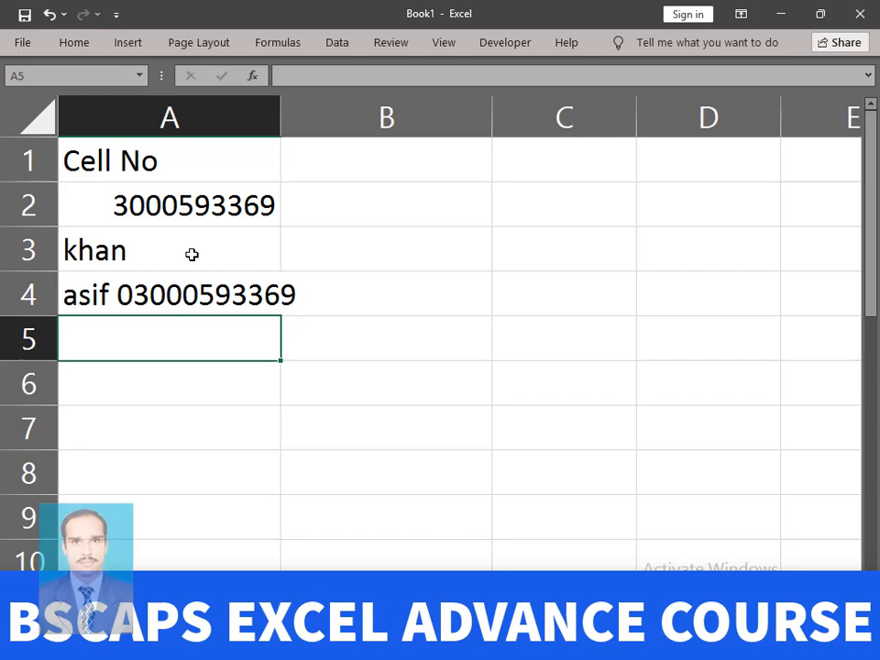
pyautogui.doubleClick(280, 110)
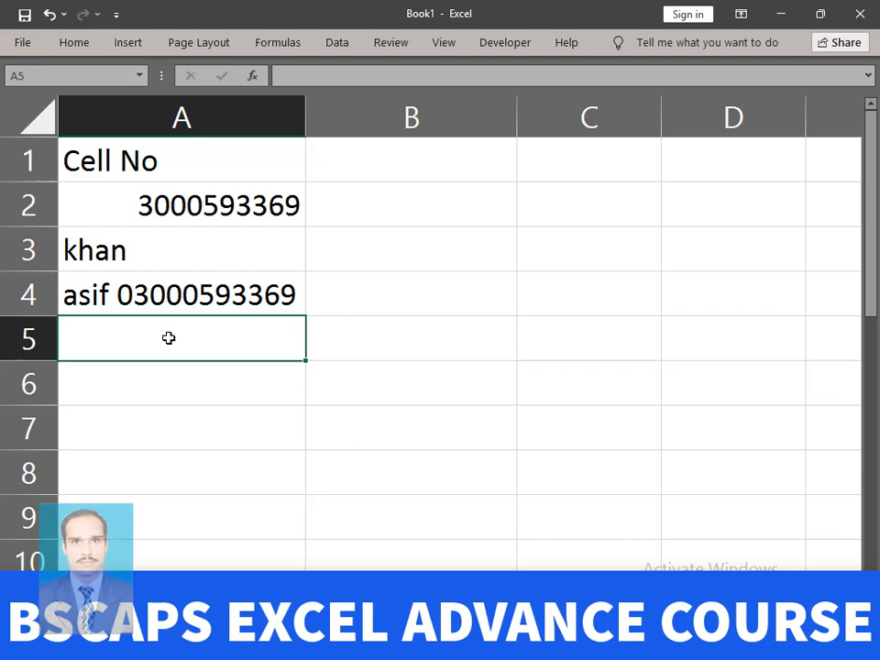
# - Enter a letter-prefixed phone number in A5, 'kjj' in A6 and 'bscaps' in A7
pyautogui.write('a0')
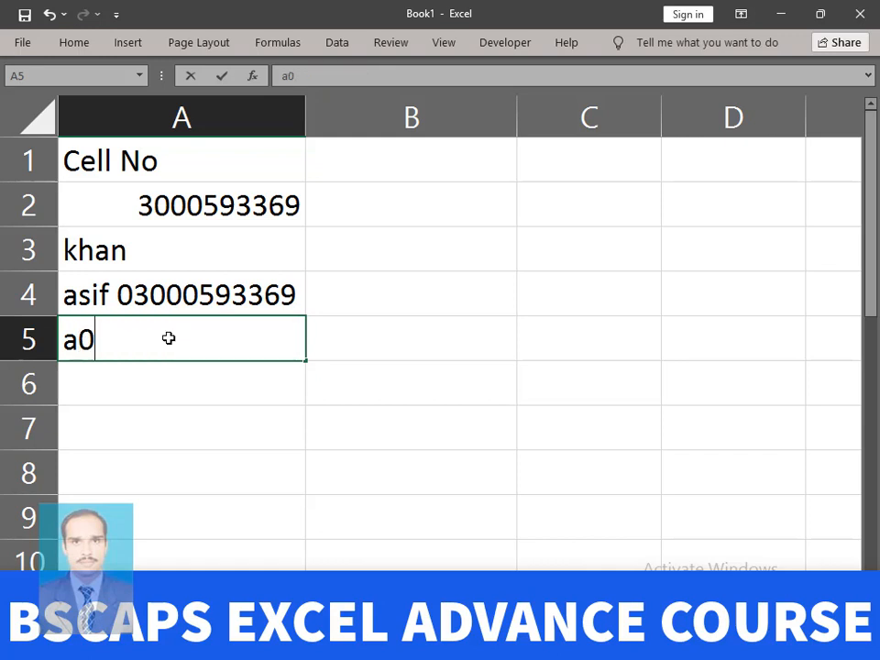
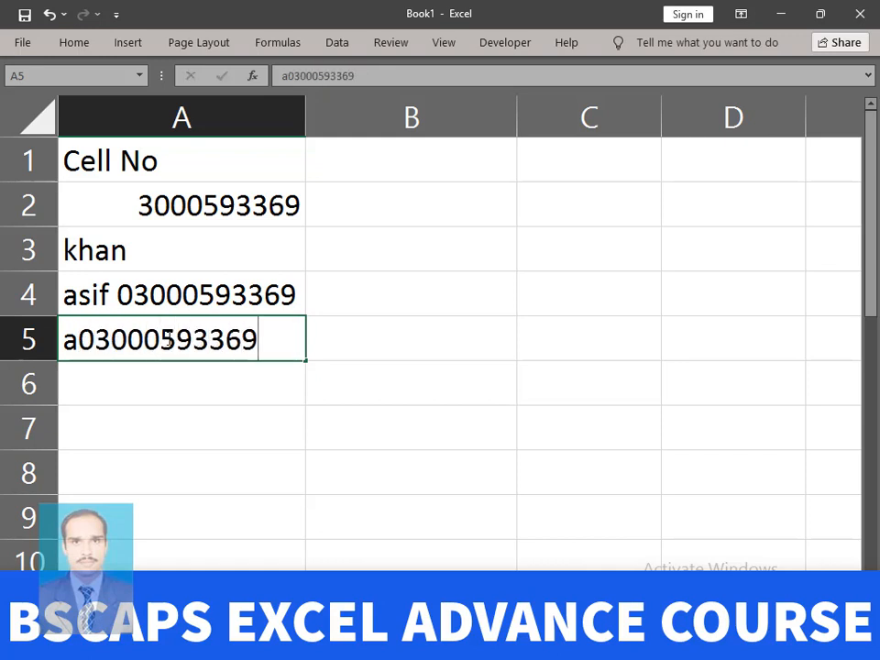
pyautogui.press('Return')
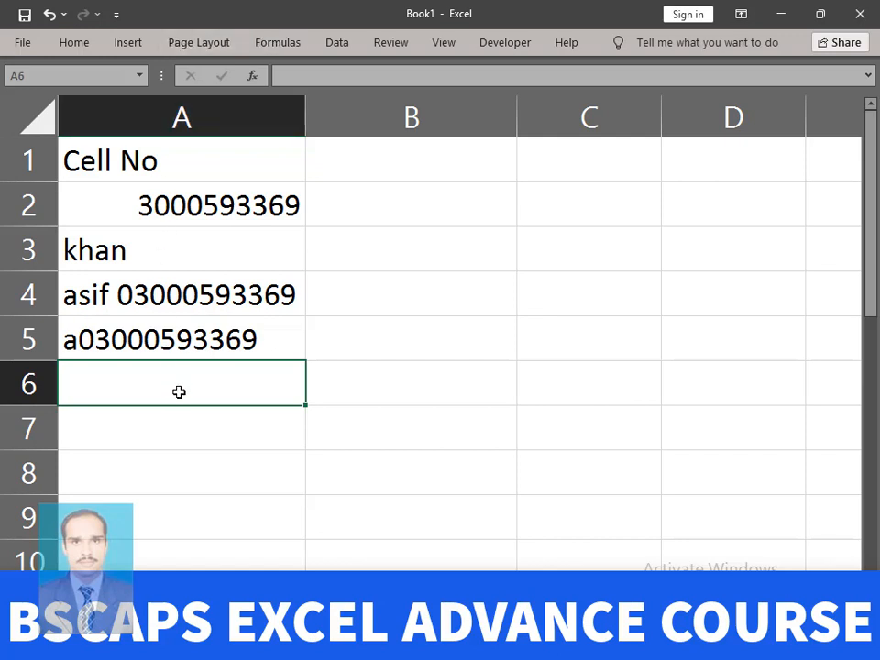
pyautogui.write('kjj')
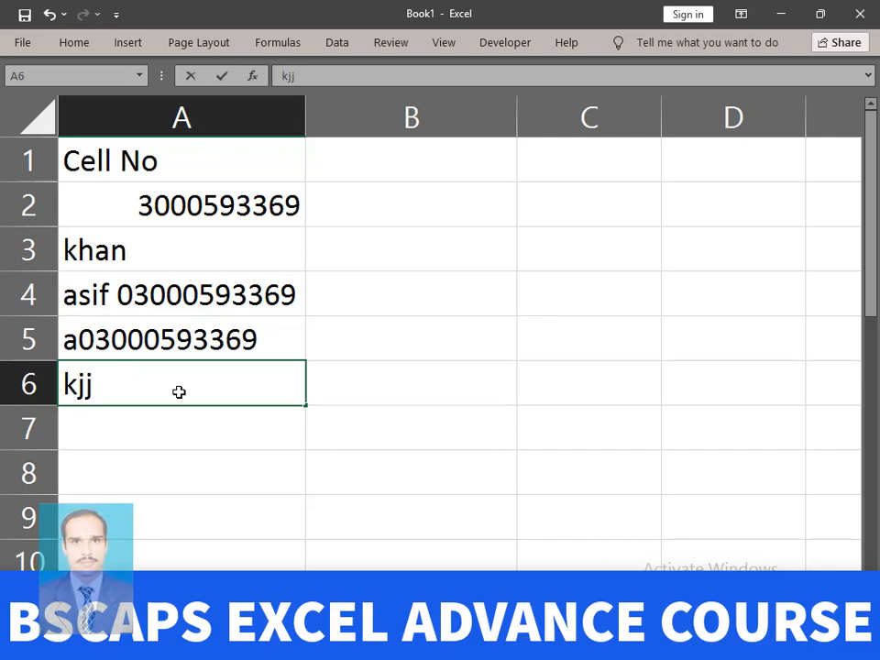
pyautogui.press('Return')
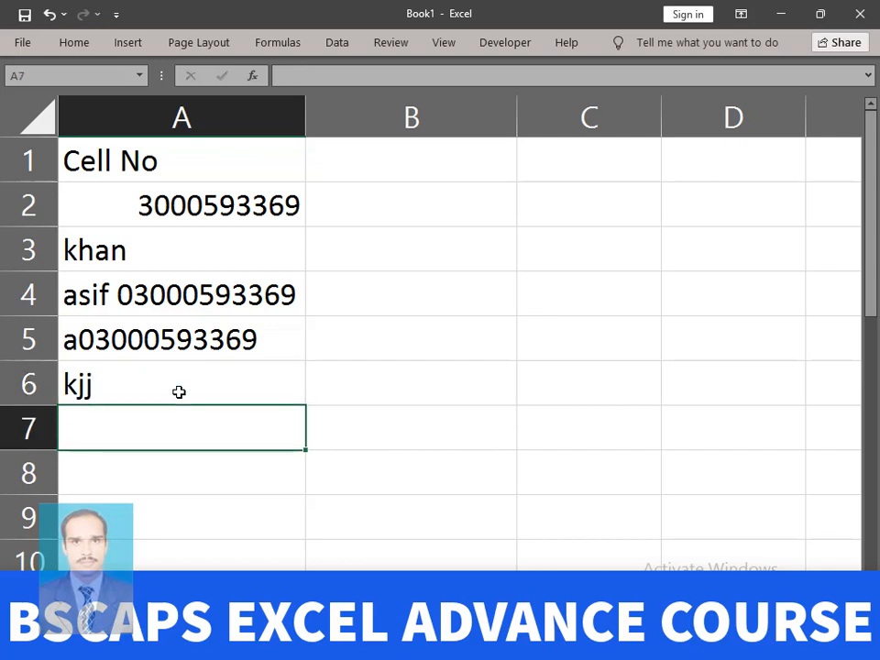
pyautogui.write('bscap')
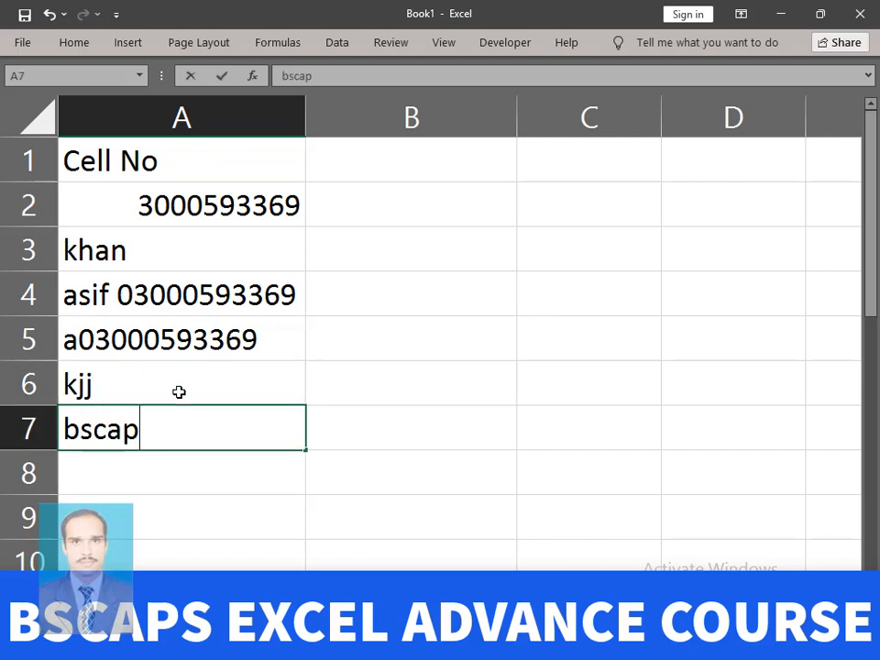
pyautogui.write('s')
pyautogui.press('Return')
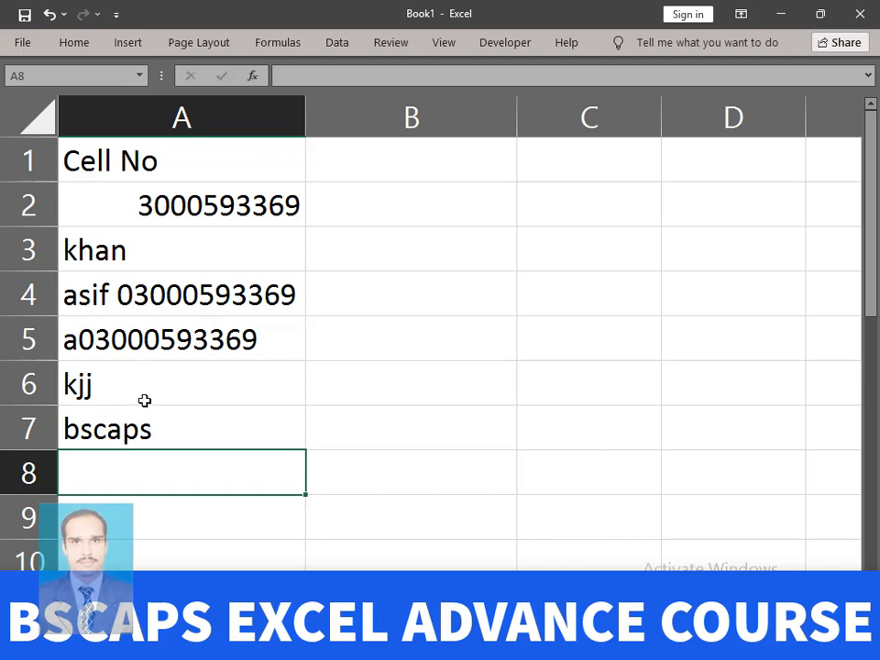
pyautogui.click(468, 167)
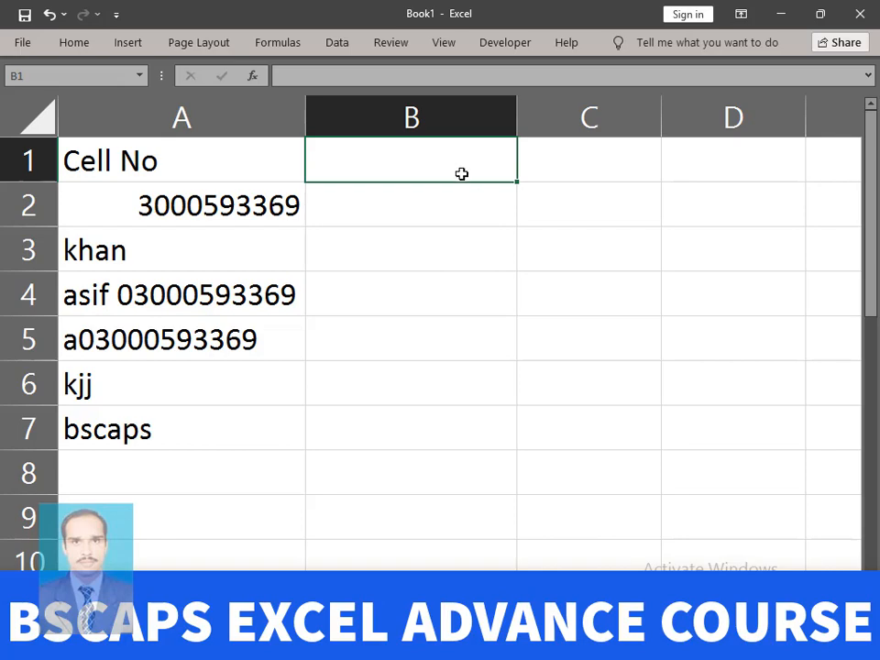
# - Enter the formula =T(A1) in cell B1
pyautogui.write('=T')
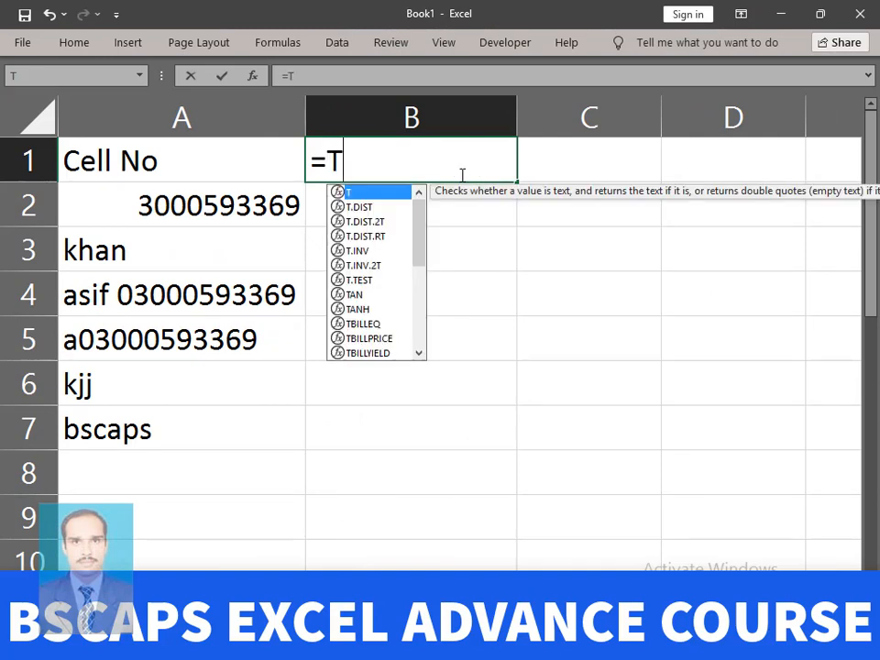
pyautogui.write('(')
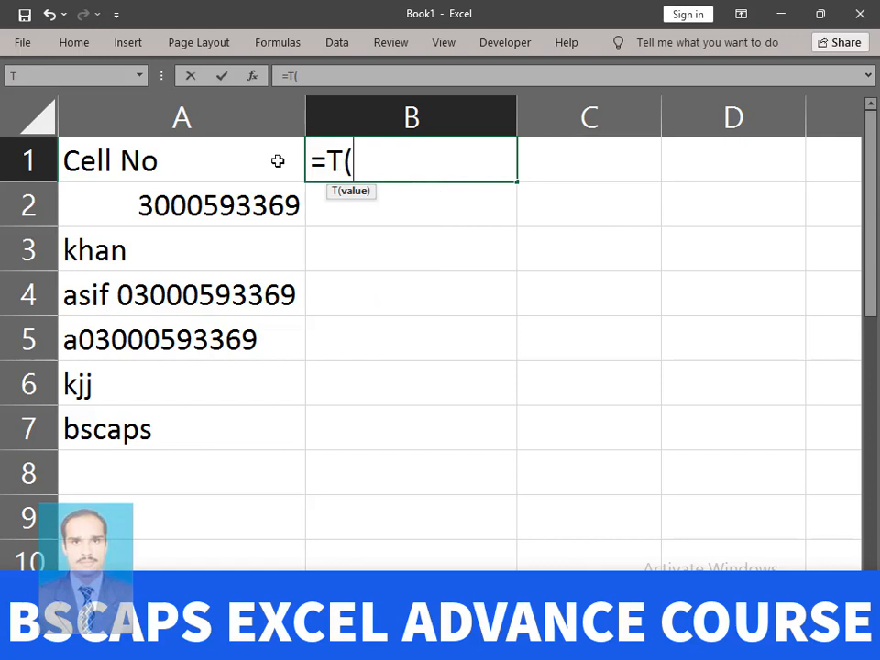
pyautogui.click(202, 162)
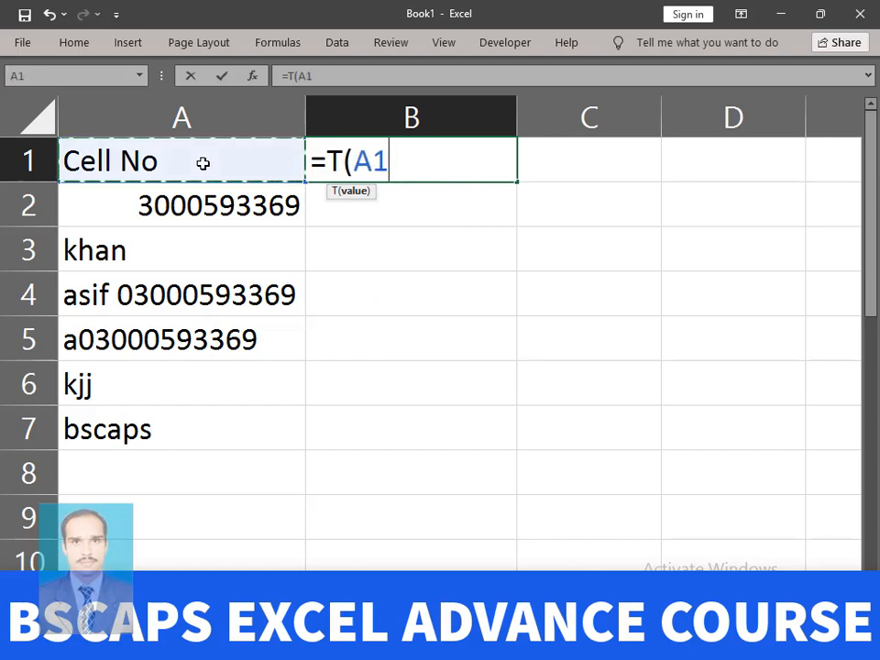
pyautogui.write(')')
pyautogui.press('Return')
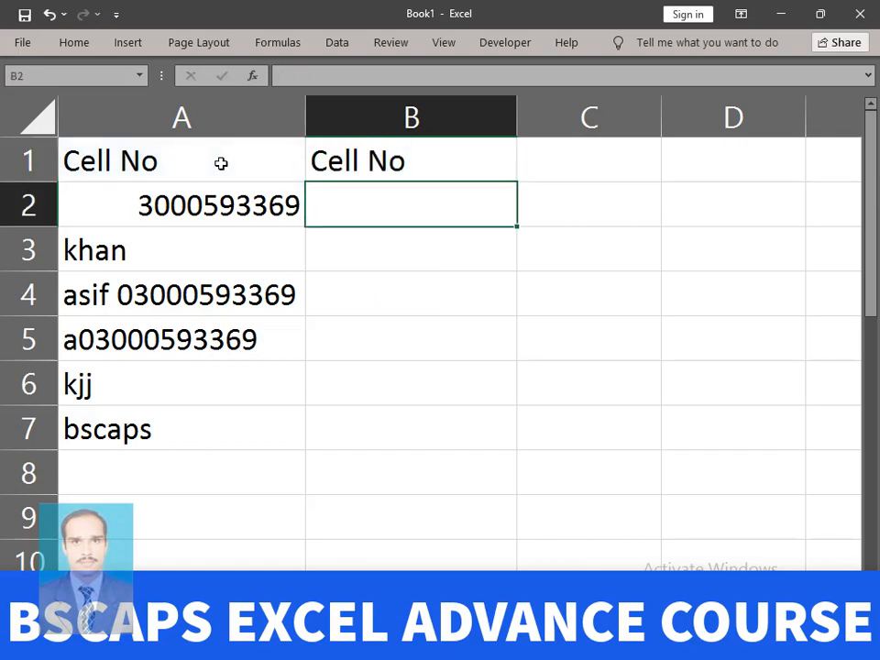
# - Fill the T formula down from B1 to B7, then select A1:A7 to compare
pyautogui.click(446, 158)
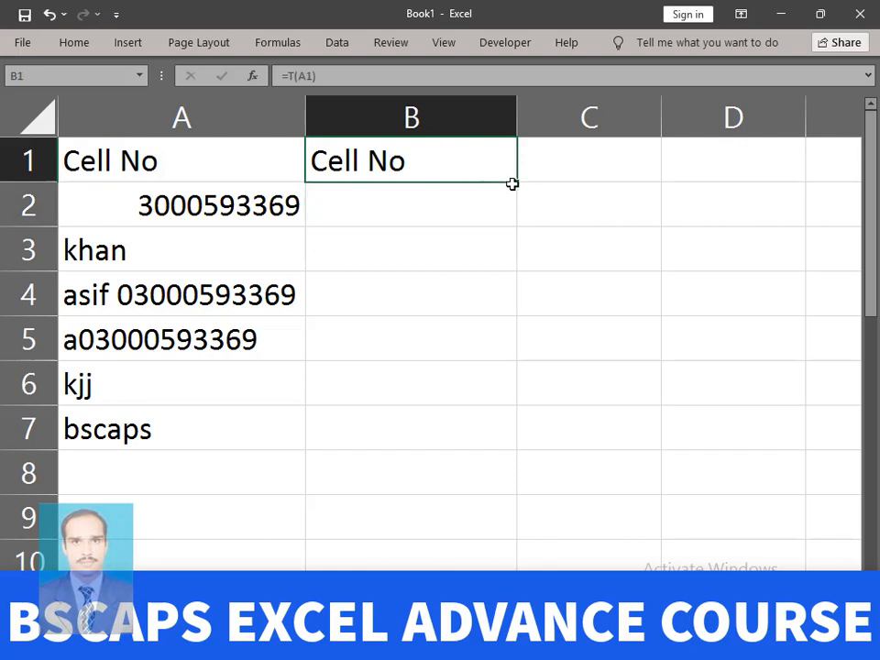
pyautogui.moveTo(511, 183); pyautogui.dragTo(518, 226)
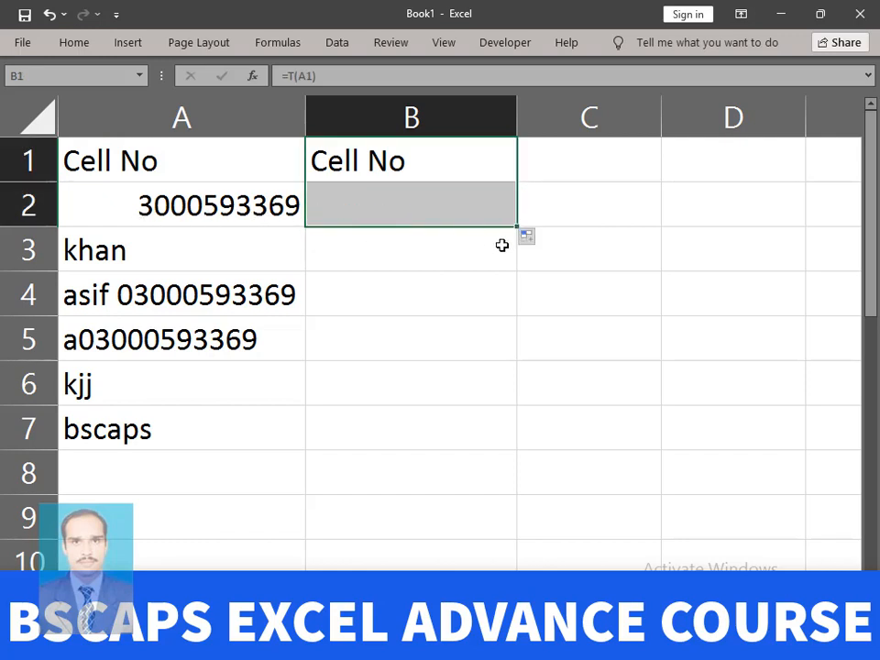
pyautogui.moveTo(515, 227); pyautogui.dragTo(516, 270)
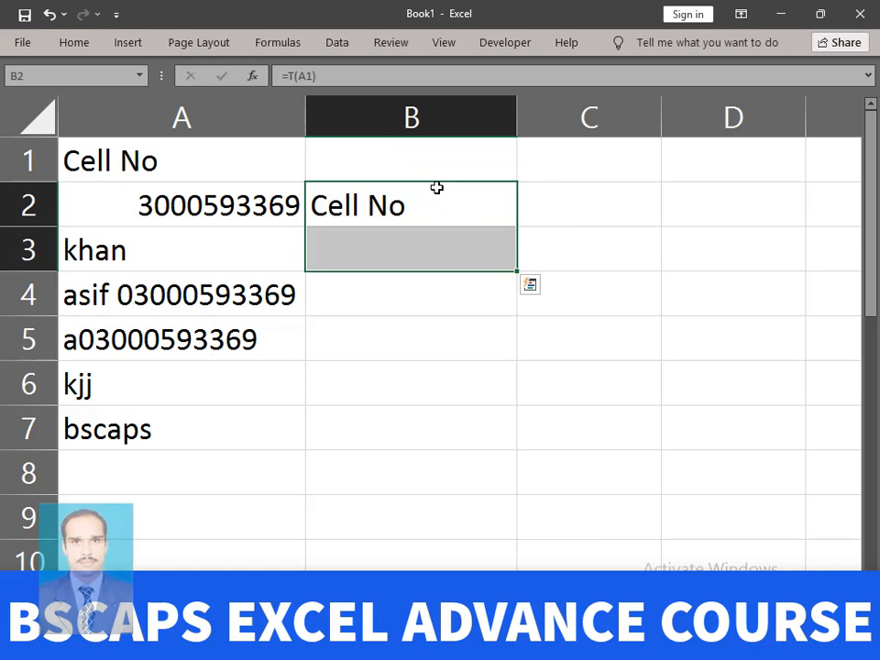
pyautogui.hotkey('ctrl', 'z')
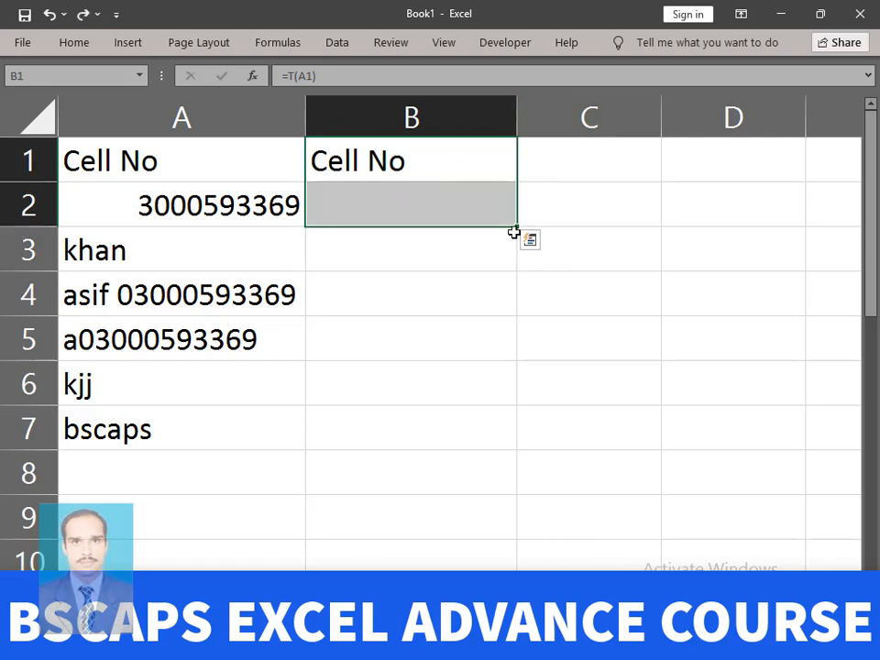
pyautogui.moveTo(516, 226); pyautogui.dragTo(516, 269)
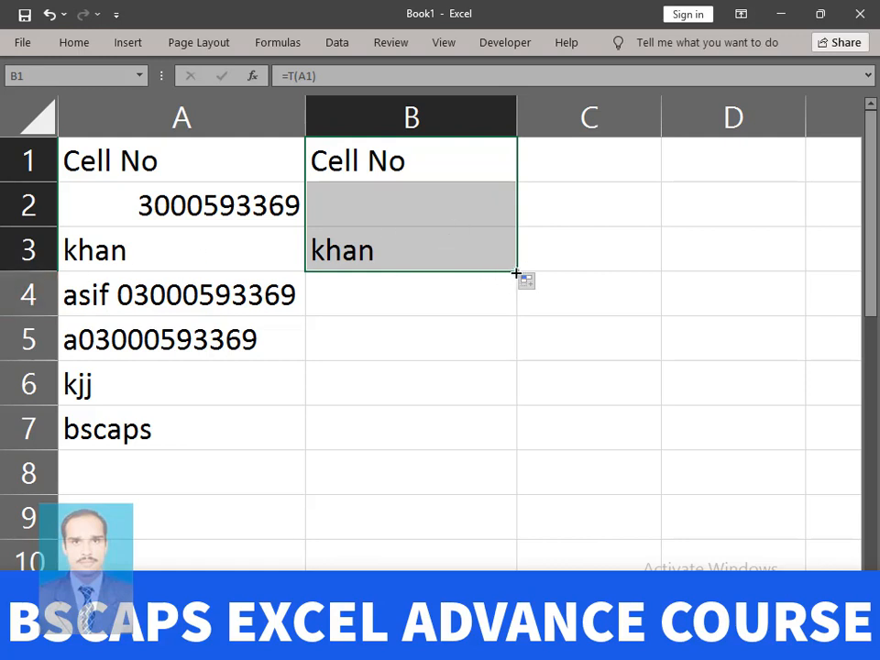
pyautogui.moveTo(518, 271); pyautogui.dragTo(510, 358)
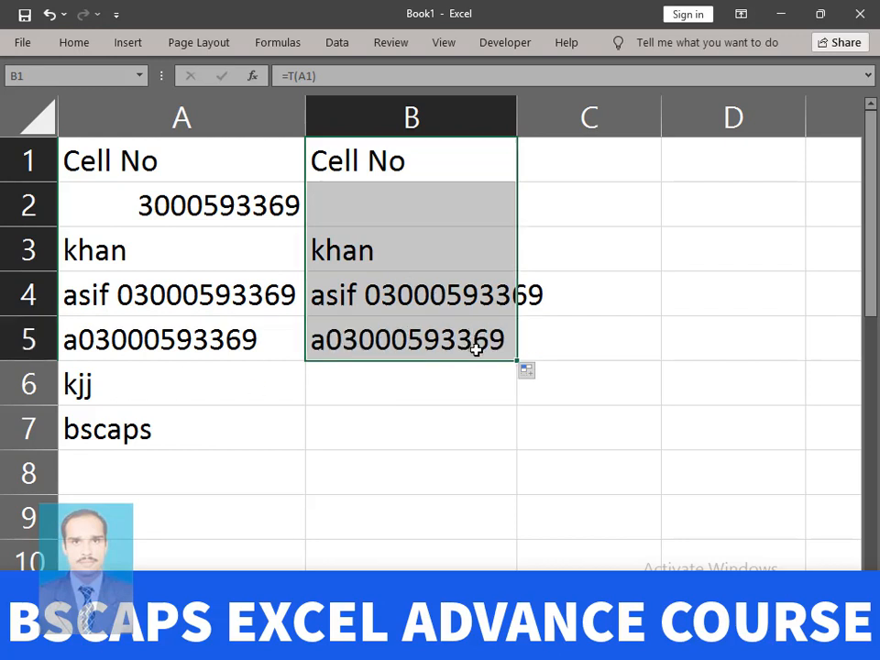
pyautogui.moveTo(520, 359); pyautogui.dragTo(519, 402)
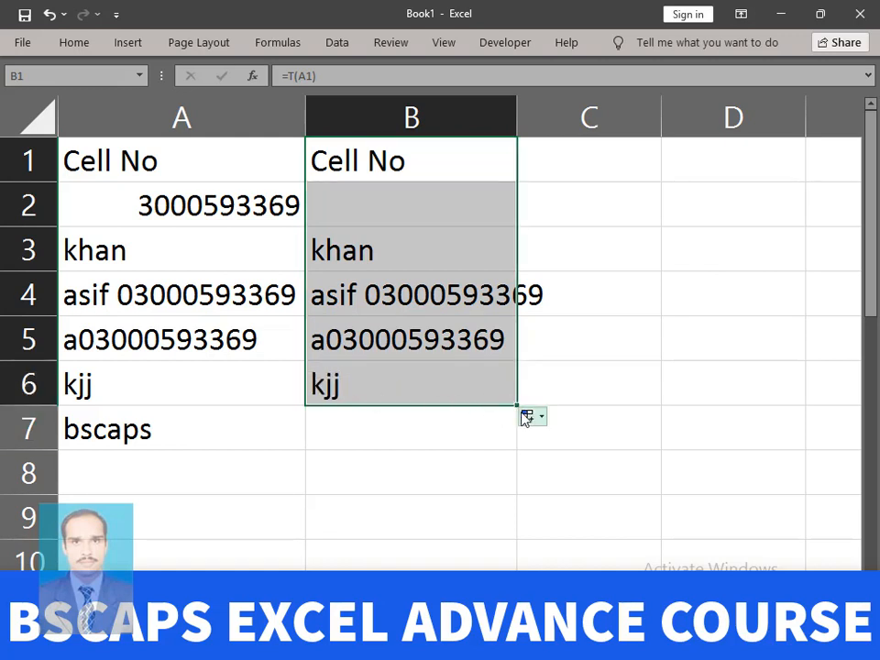
pyautogui.moveTo(518, 407); pyautogui.dragTo(514, 440)
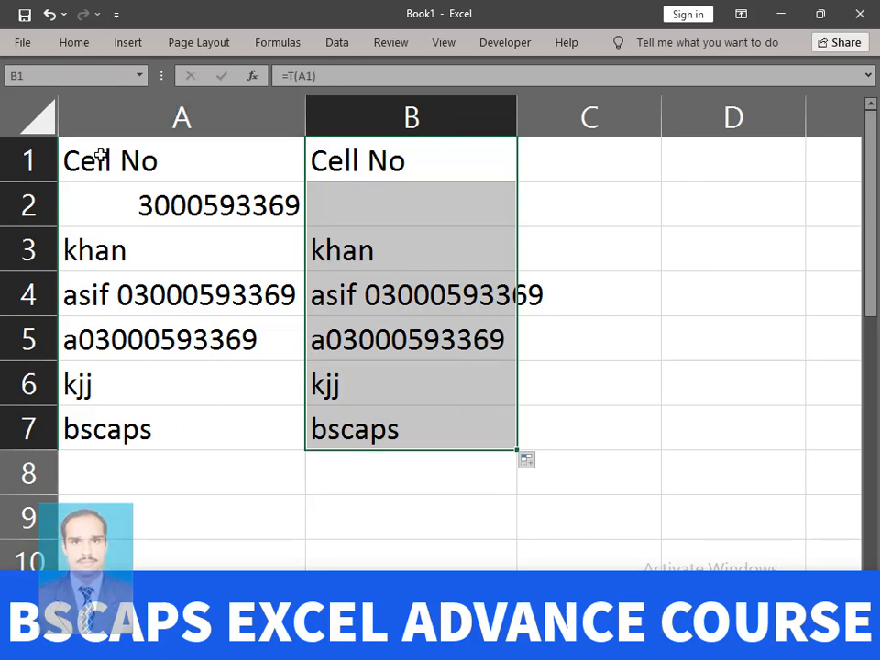
pyautogui.moveTo(100, 158); pyautogui.dragTo(151, 422)
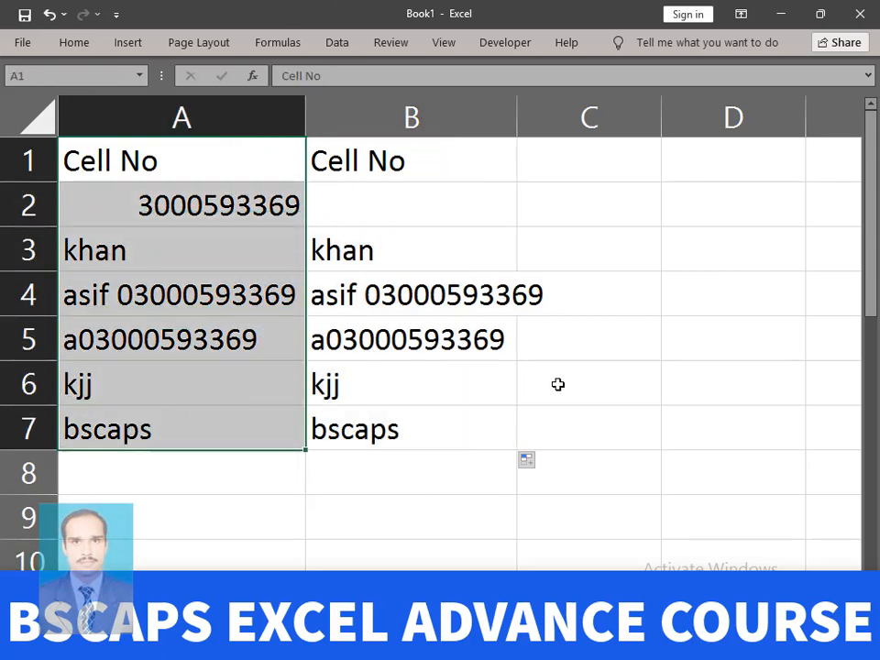
# - Replace the number in A2 with the text bscaps
pyautogui.click(374, 215)
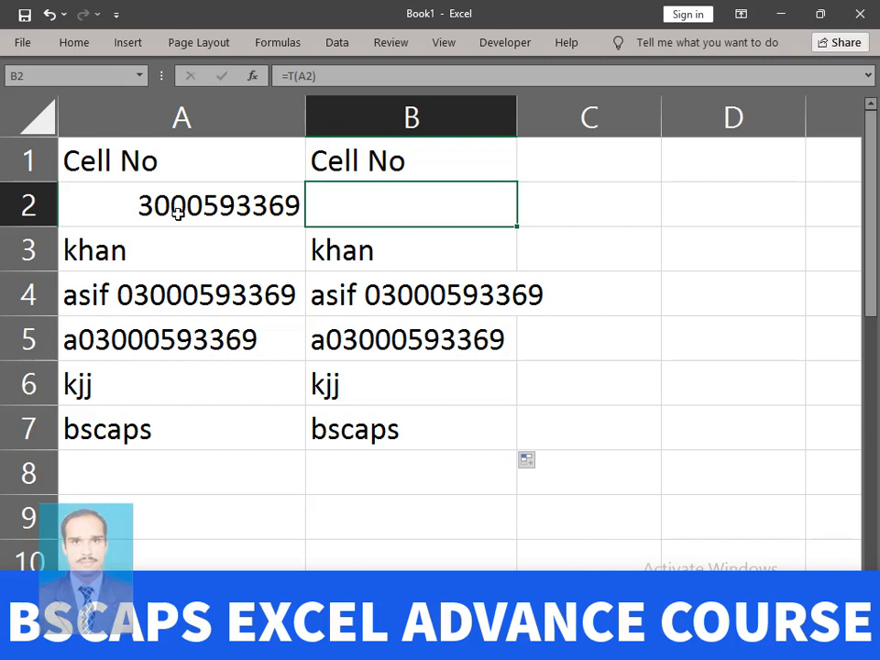
pyautogui.click(142, 205)
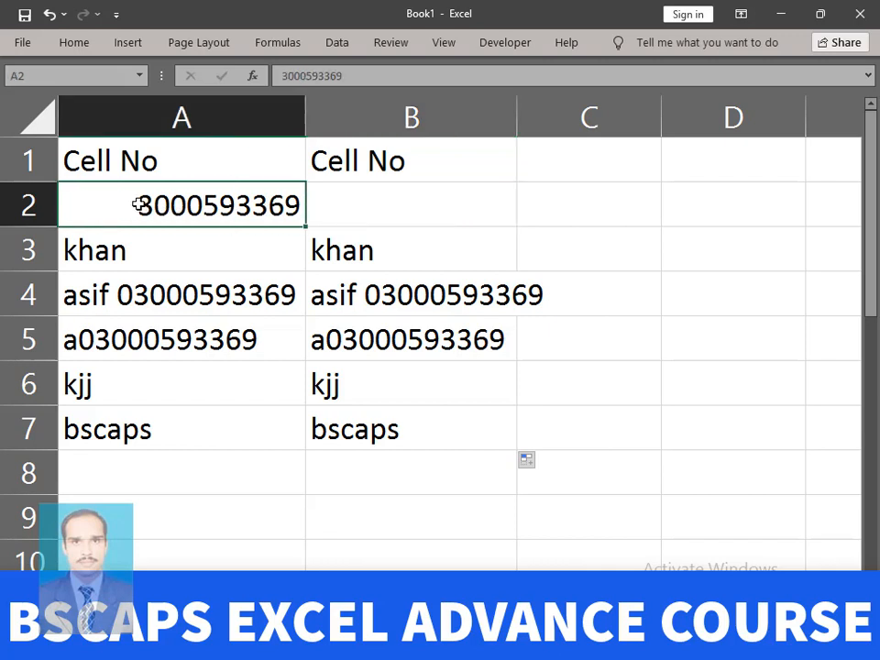
pyautogui.press('BackSpace')
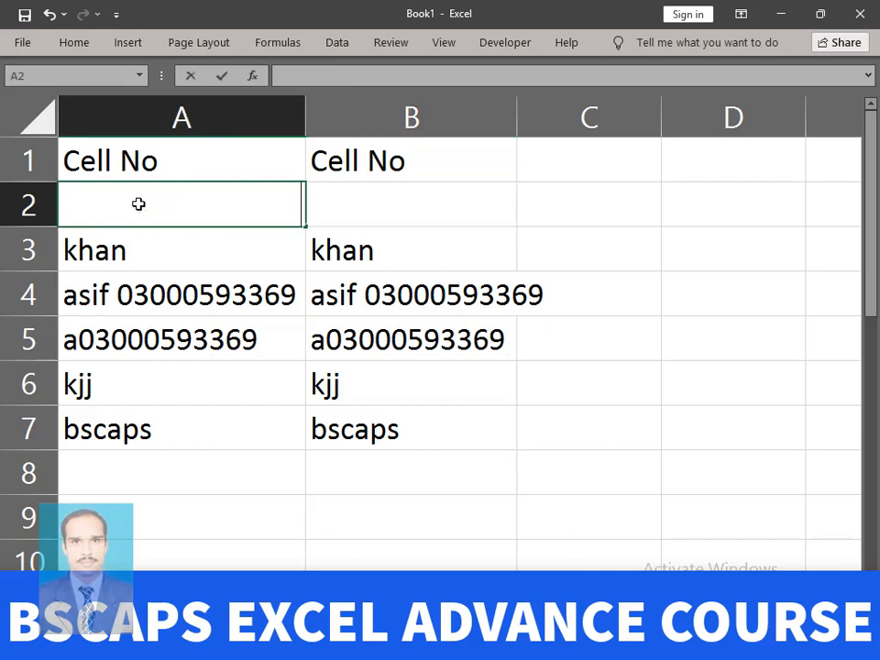
pyautogui.write('BScaps')
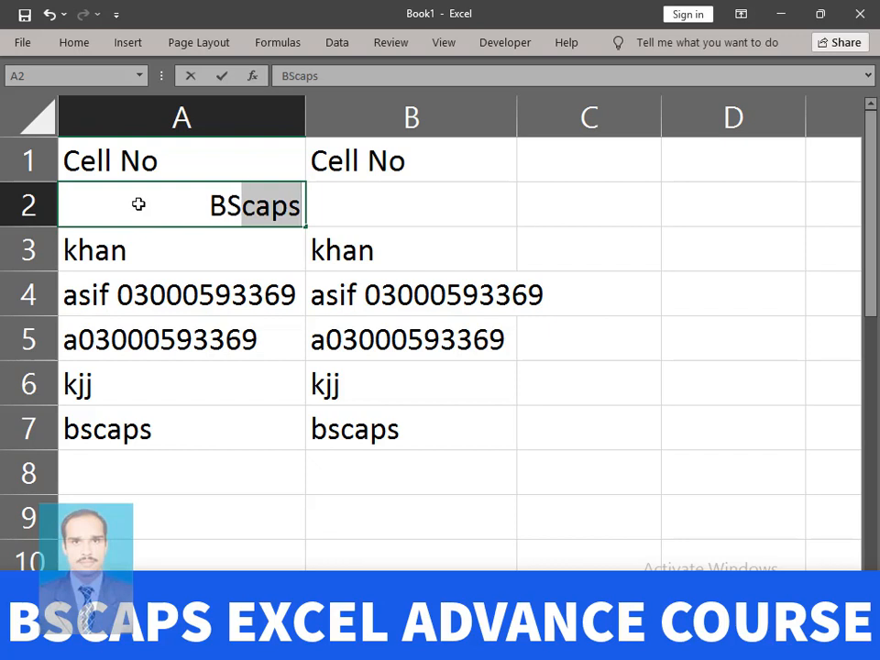
pyautogui.press('Return')
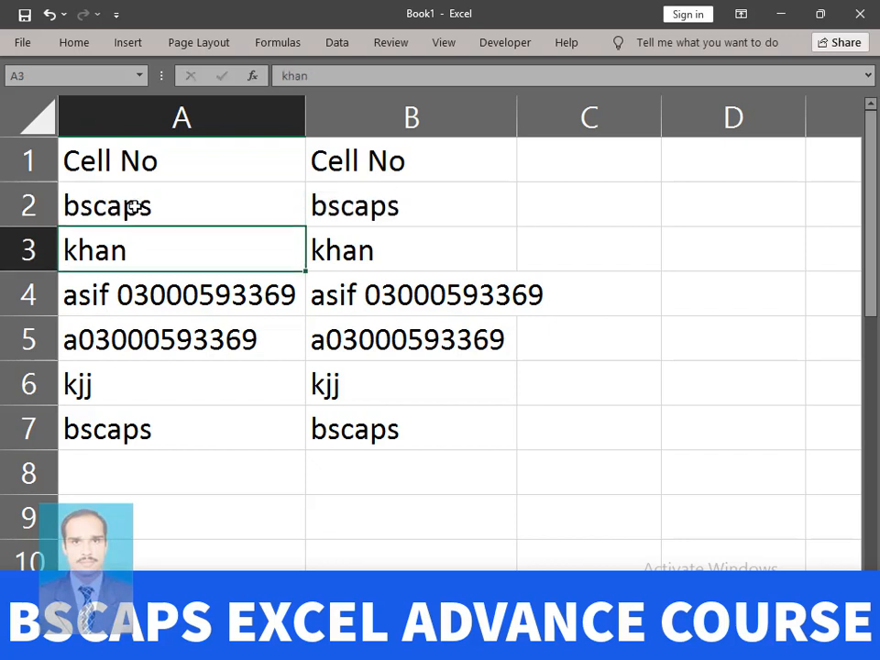
pyautogui.click(176, 199)
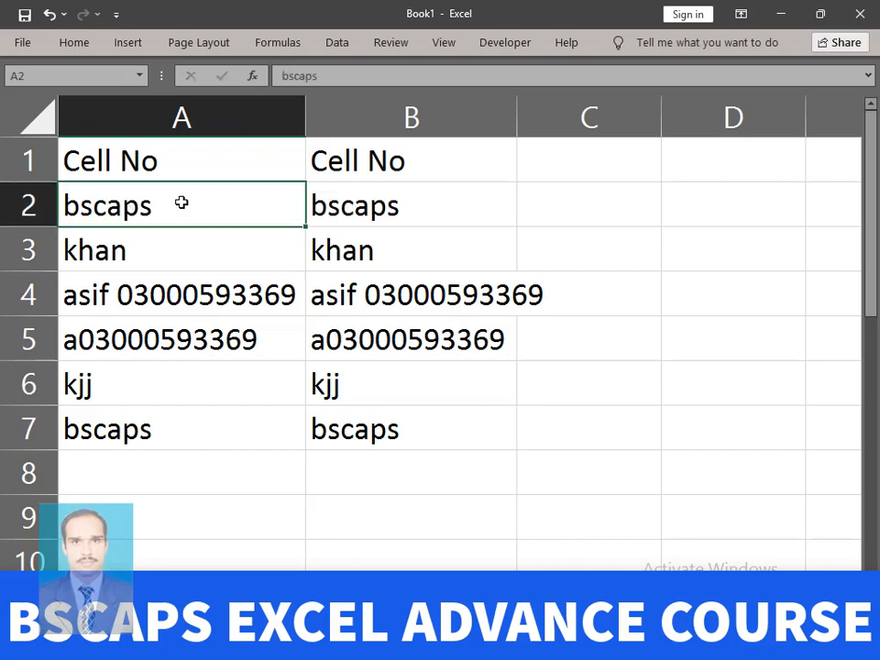
# - Replace A3 with 123, then select A2:A7 and B2:B7 to compare the T results
pyautogui.click(152, 251)
pyautogui.press('BackSpace')
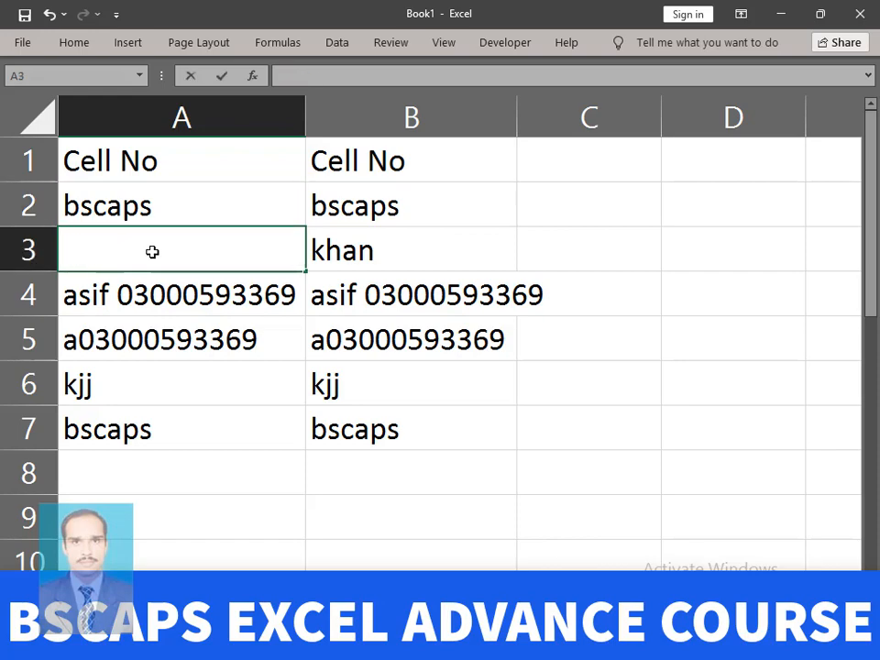
pyautogui.write('123')
pyautogui.press('Return')
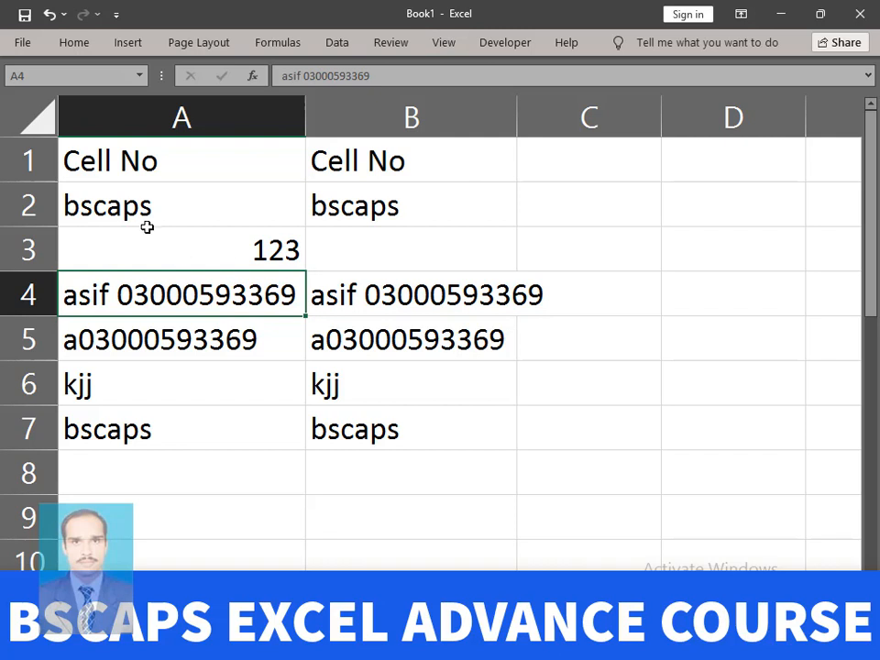
pyautogui.moveTo(125, 204); pyautogui.dragTo(125, 428)
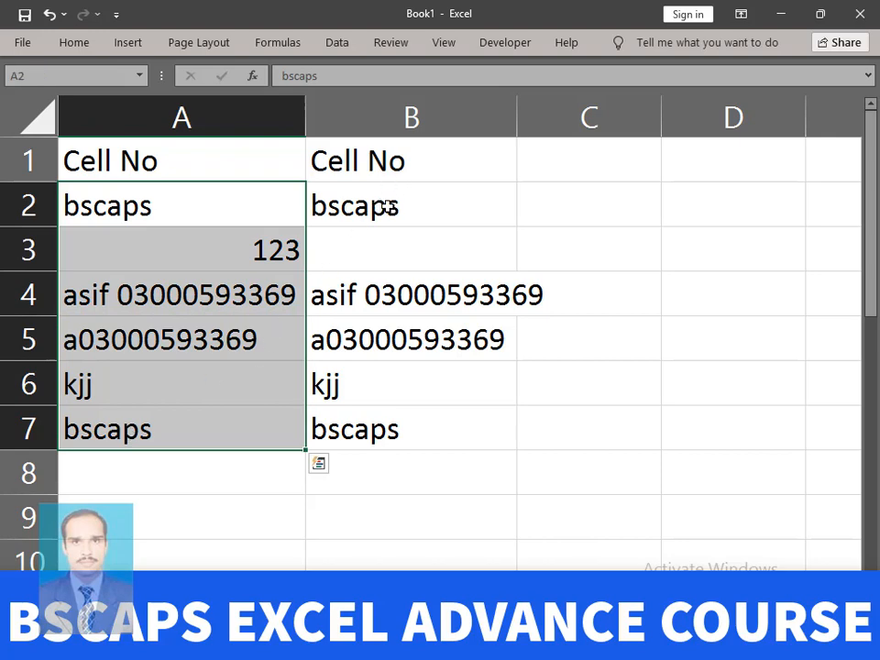
pyautogui.moveTo(389, 206); pyautogui.dragTo(387, 428)
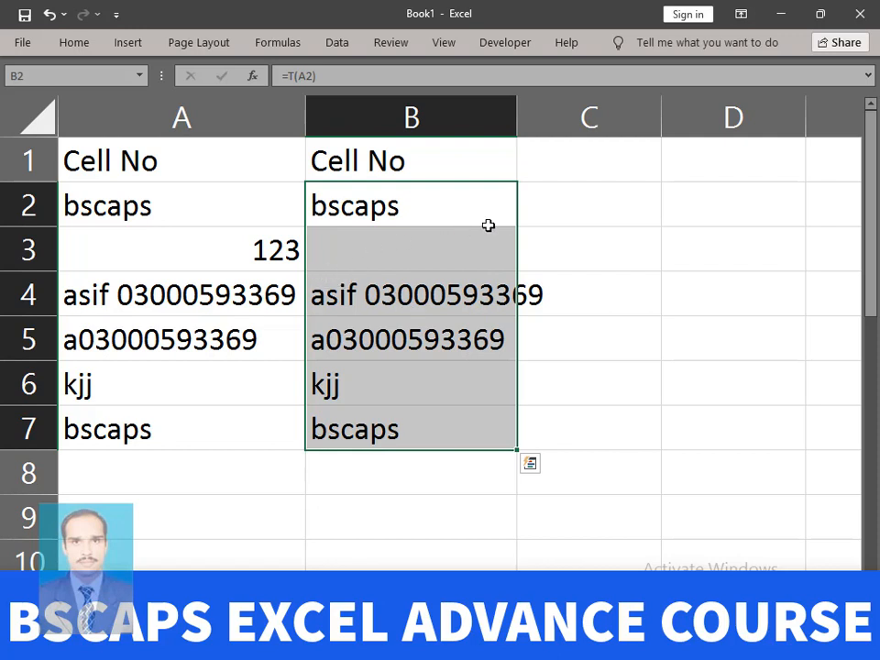
pyautogui.click(575, 204)
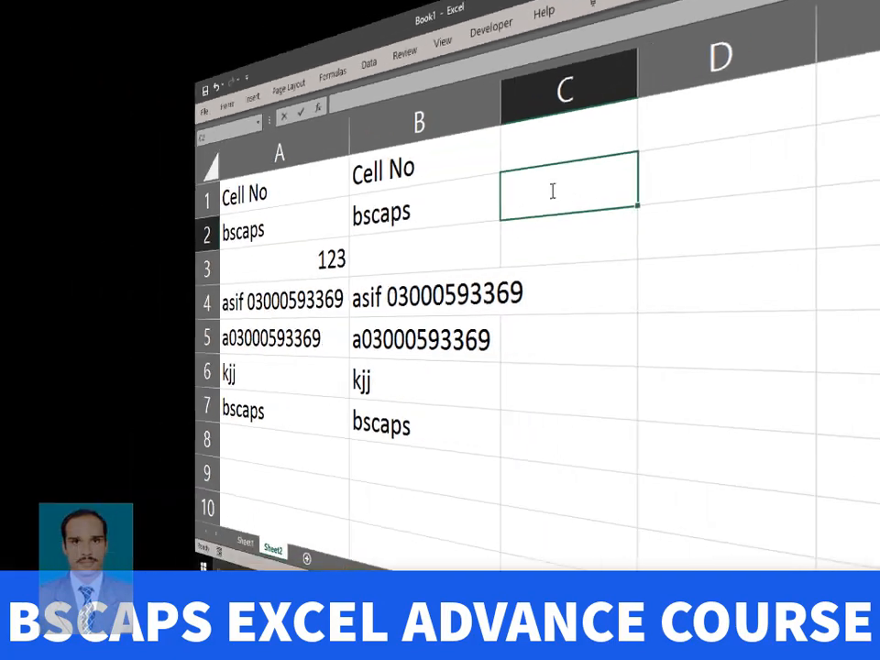
pyautogui.write('`032')
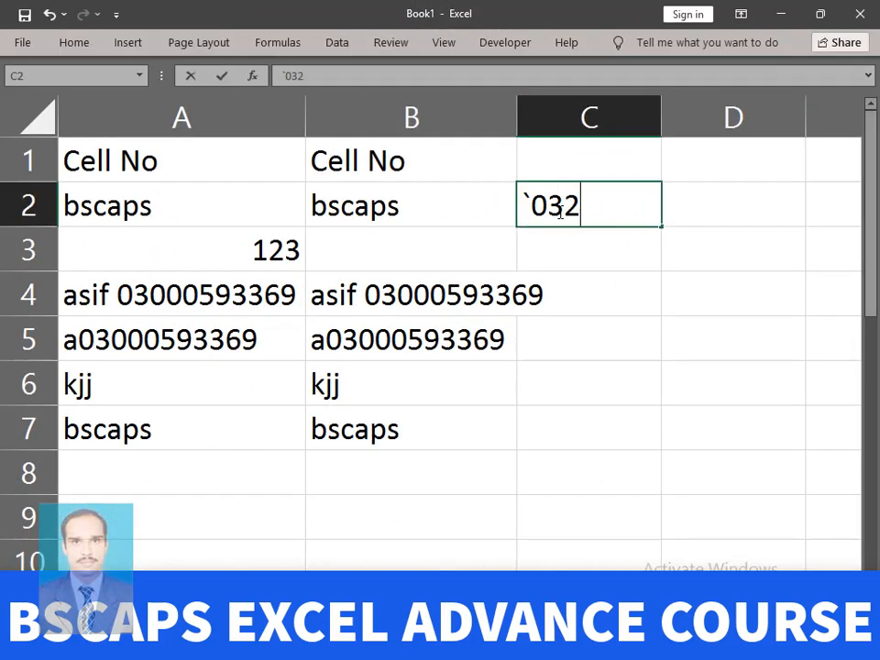
pyautogui.write('186')
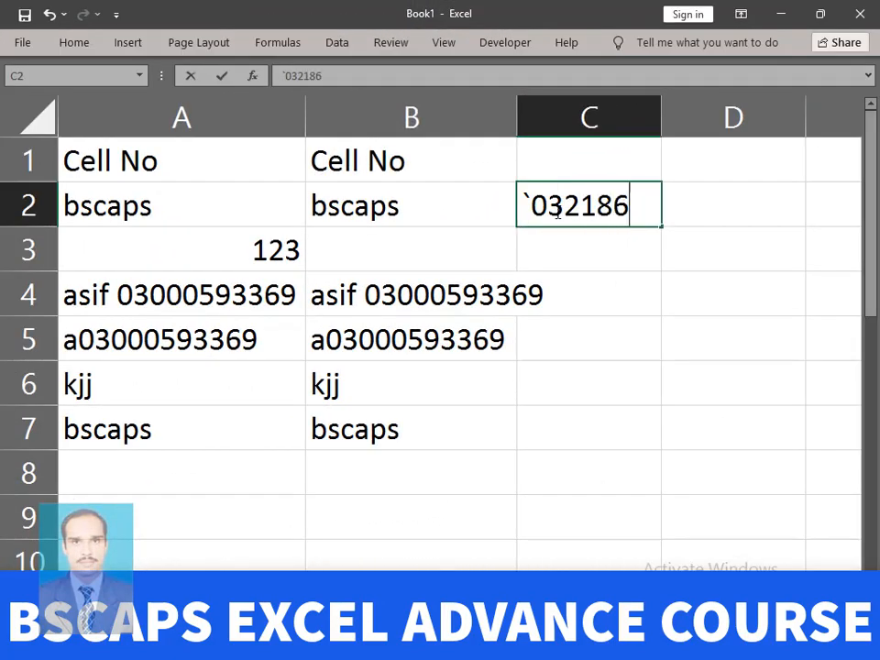
pyautogui.press('BackSpace')
pyautogui.press('BackSpace')
pyautogui.press('BackSpace')
pyautogui.press('BackSpace')
pyautogui.press('BackSpace')
pyautogui.press('BackSpace')
pyautogui.press('BackSpace')
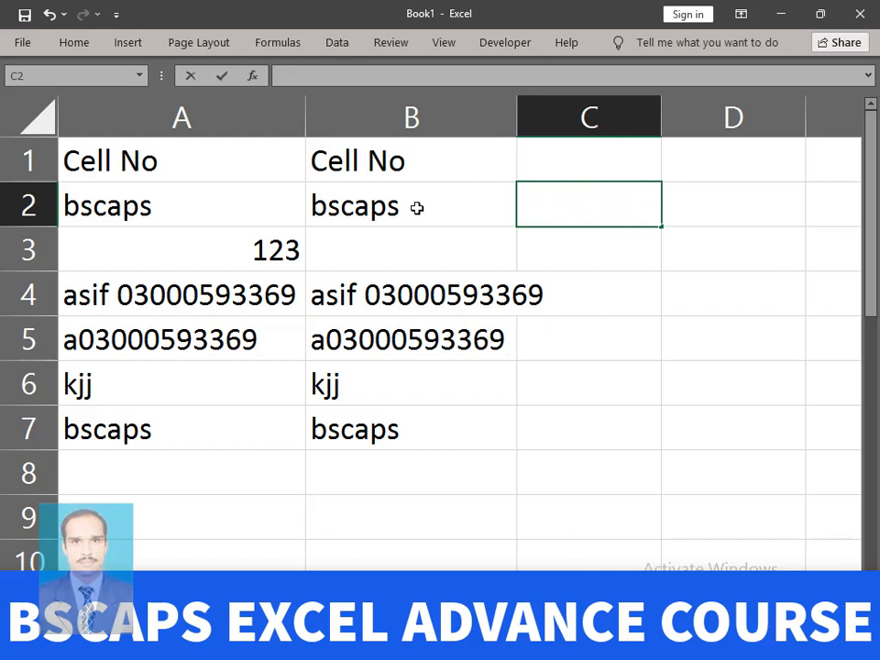
pyautogui.click(732, 248)
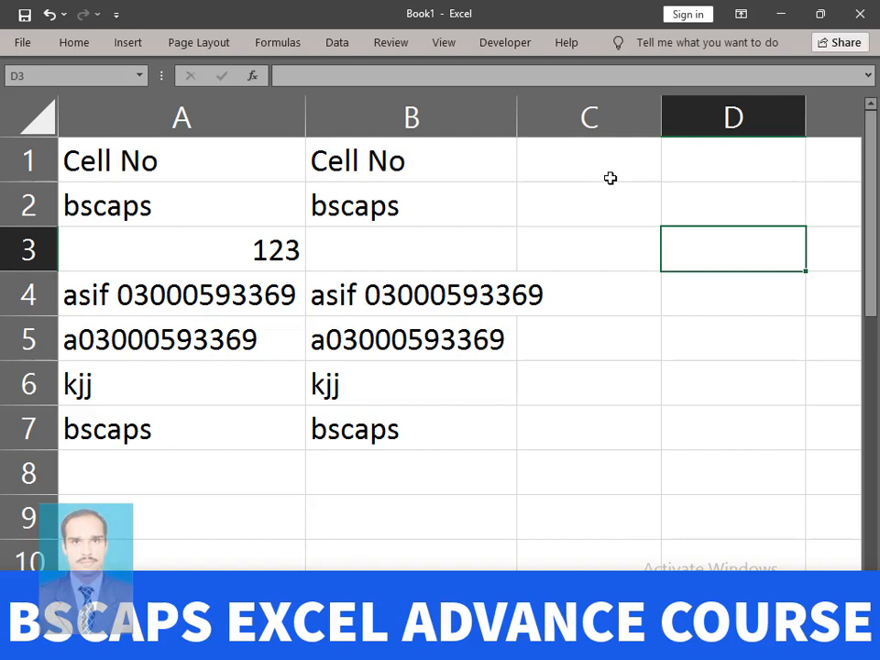
pyautogui.click(589, 116)
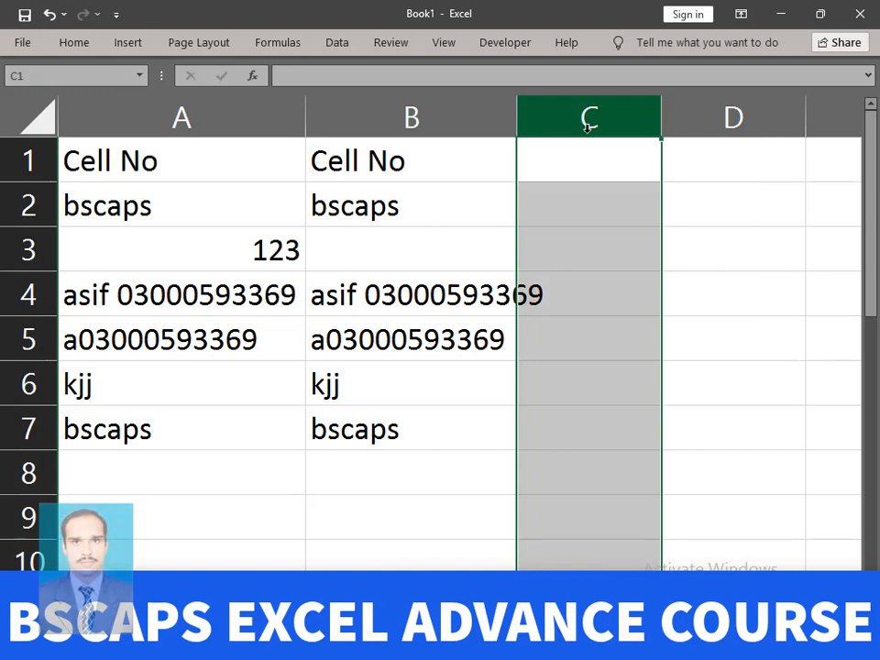
# - Give column C the custom number format 0########## so a leading zero always shows
pyautogui.hotkey('ctrl', '1')
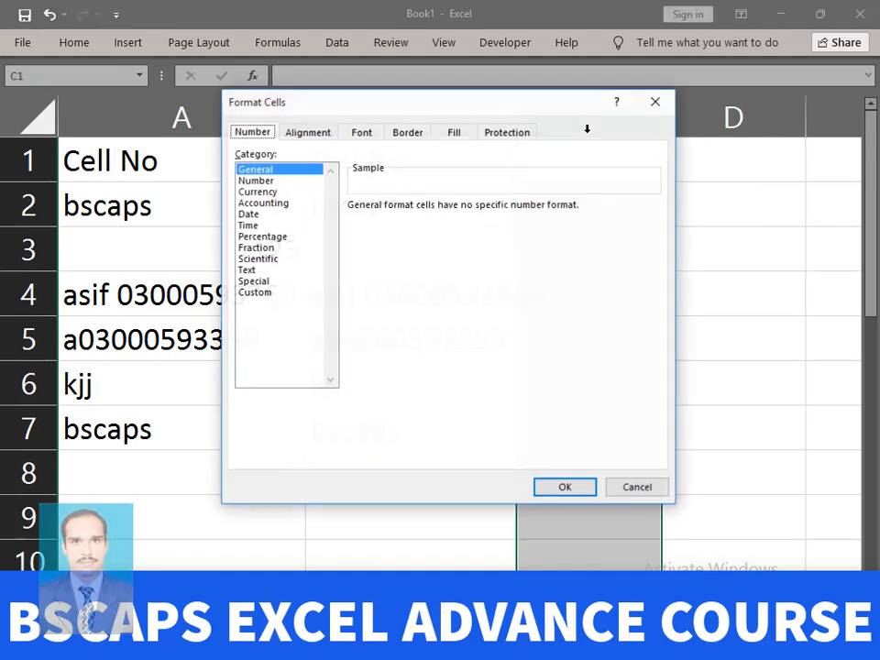
pyautogui.click(257, 293)
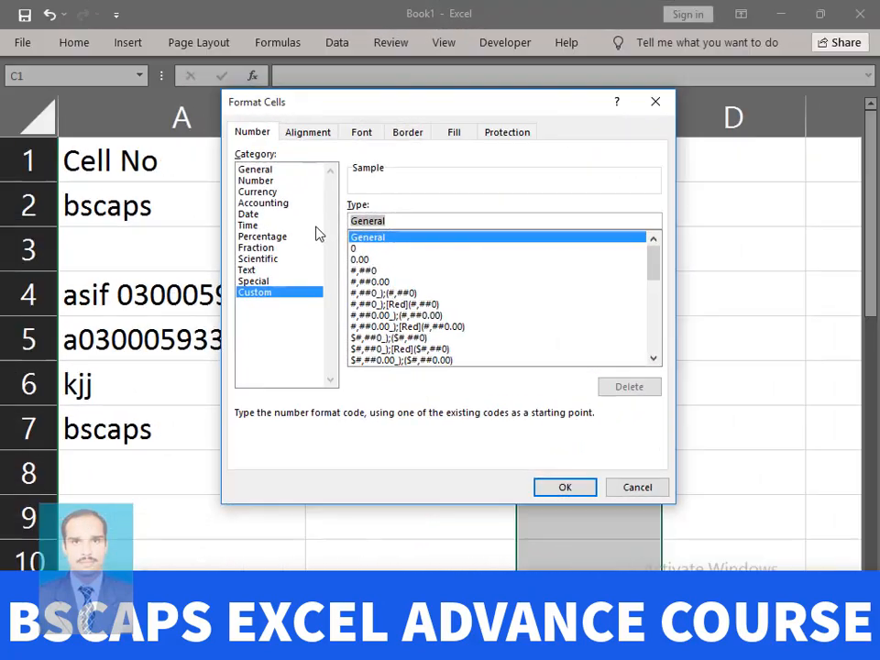
pyautogui.press('BackSpace')
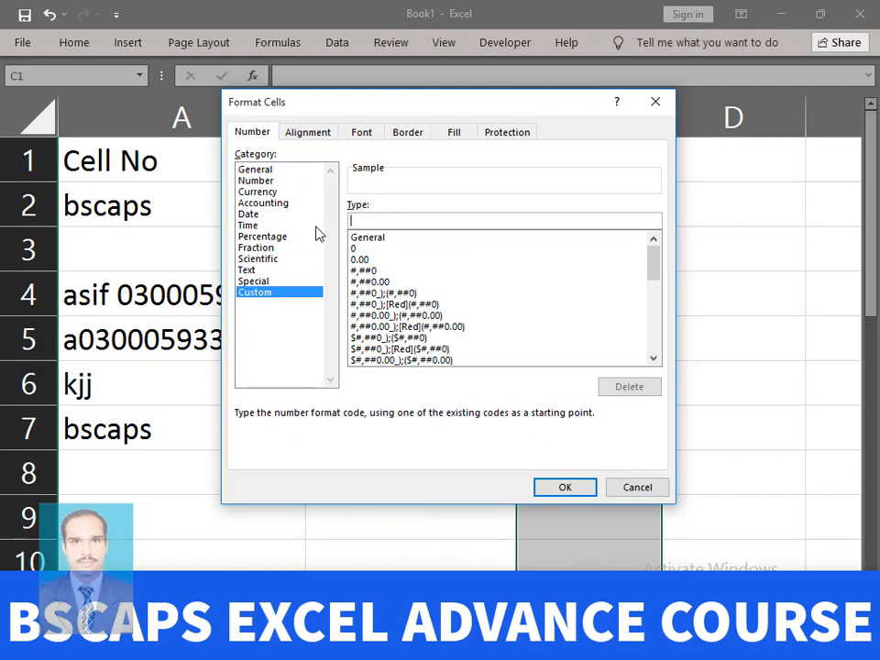
pyautogui.write('#')
pyautogui.press('BackSpace')
pyautogui.write('0##########')
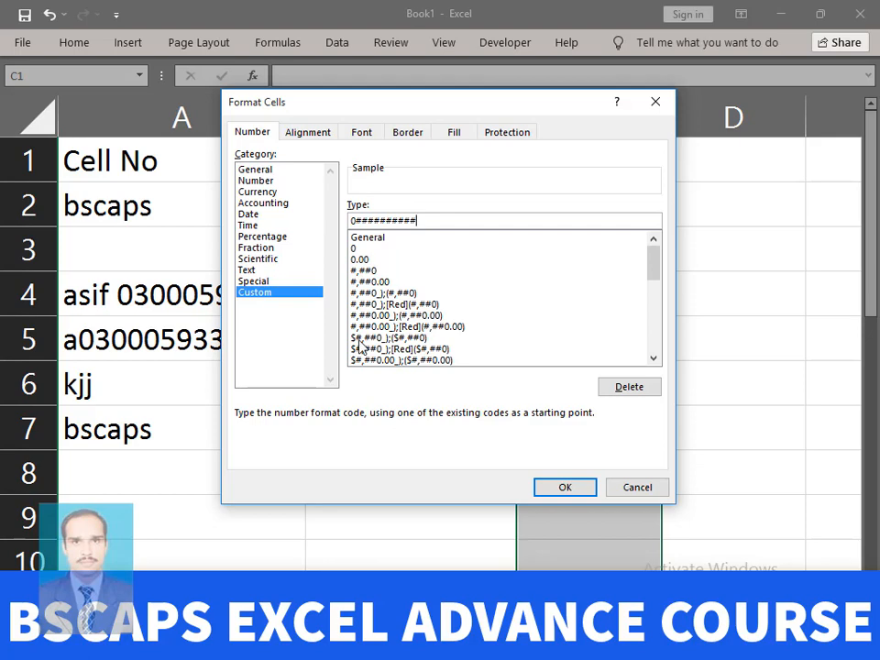
pyautogui.click(552, 491)
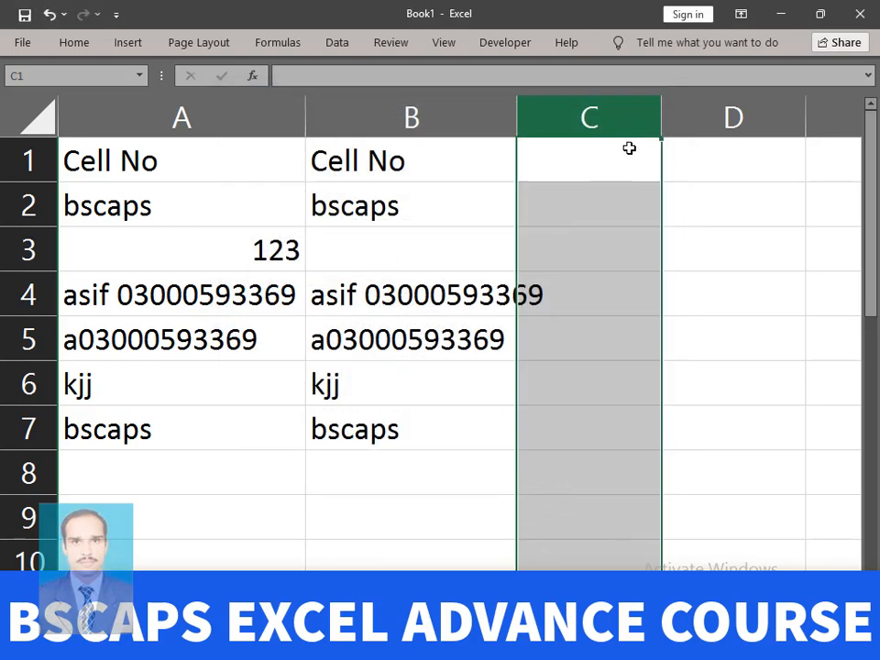
# - Widen column C and enter a number without and one with a leading zero in C2 and C3
pyautogui.moveTo(662, 116); pyautogui.dragTo(709, 118)
pyautogui.click(744, 240)
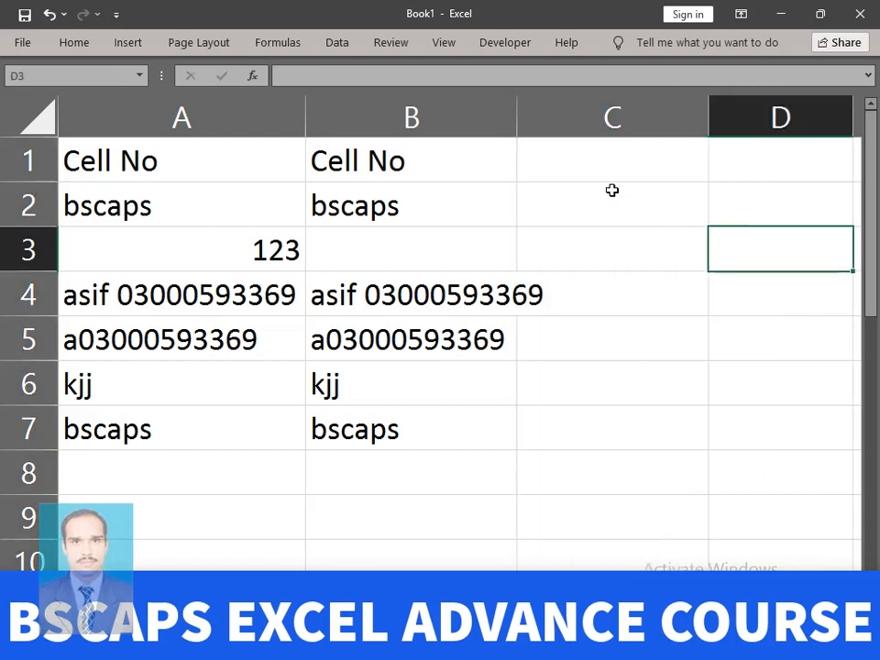
pyautogui.click(608, 210)
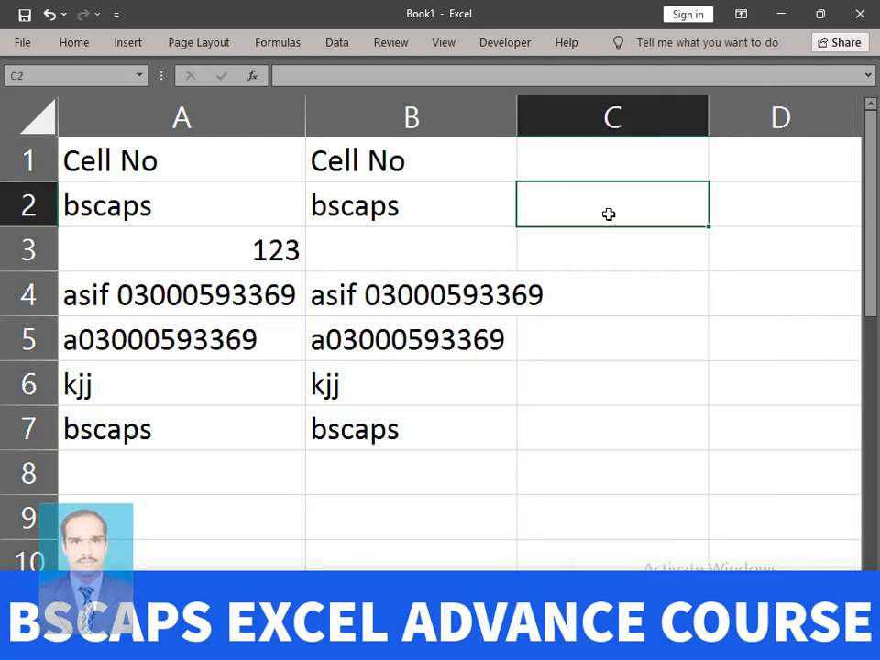
pyautogui.write('3218')
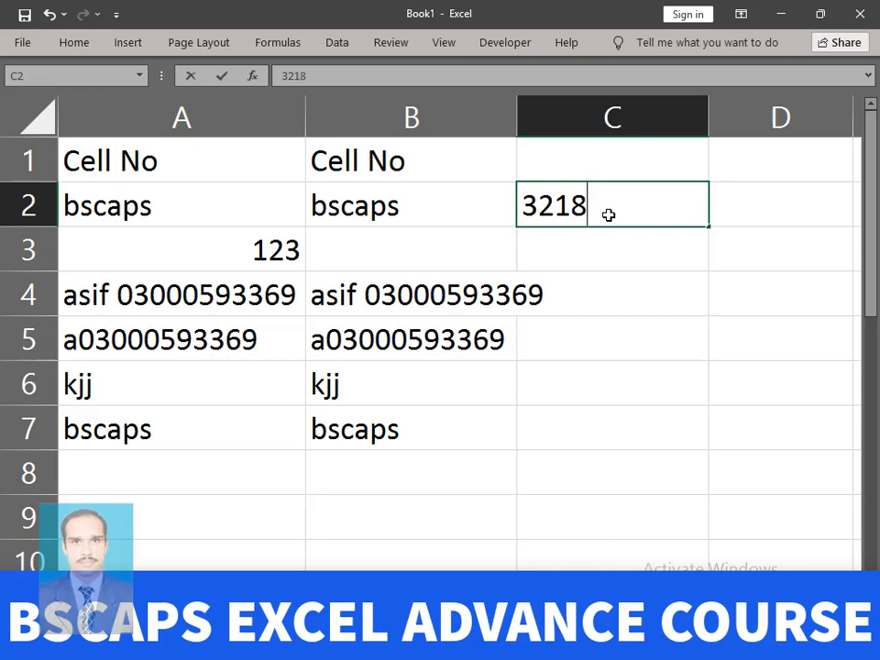
pyautogui.write('6314')
pyautogui.press('Return')
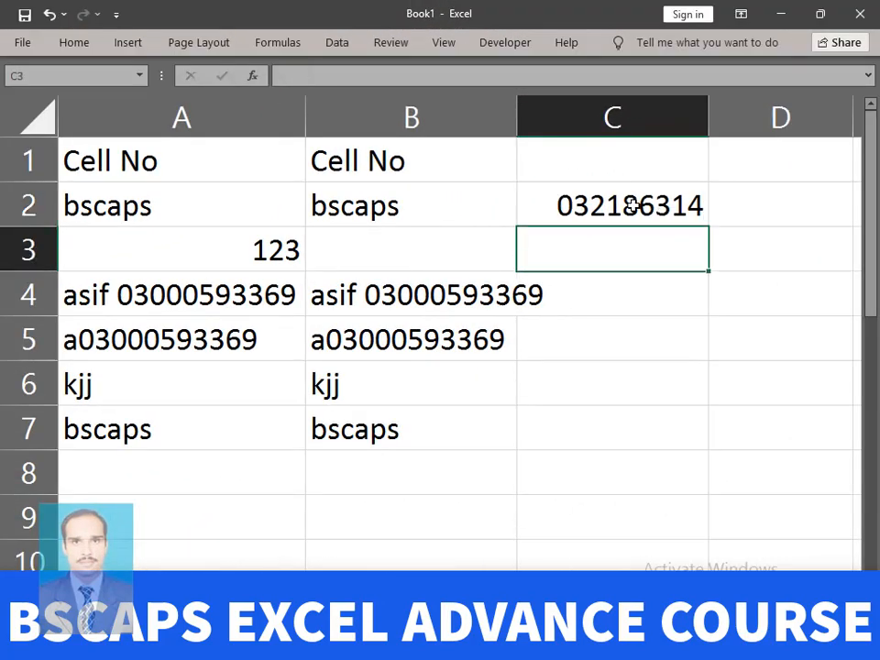
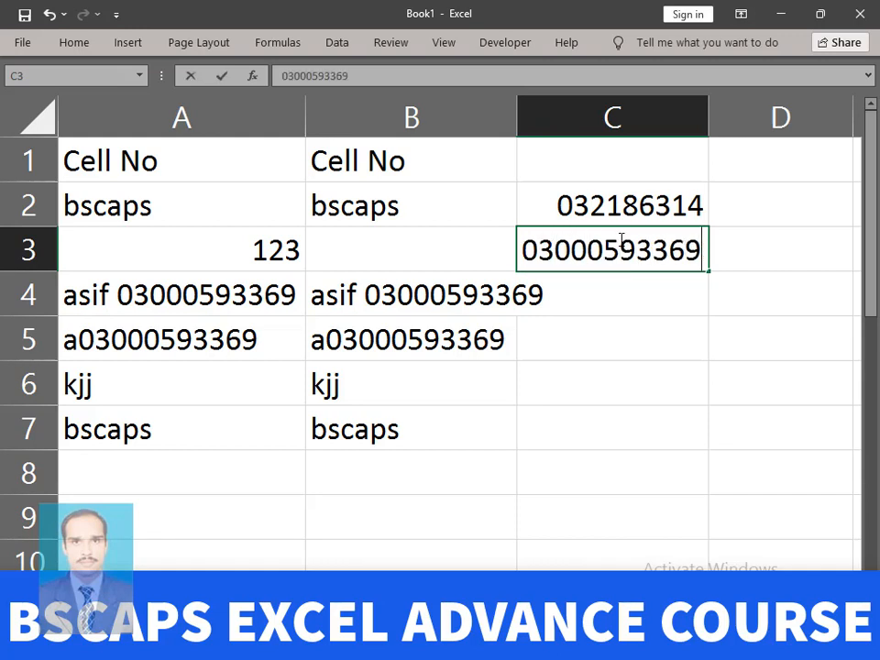
pyautogui.press('Return')
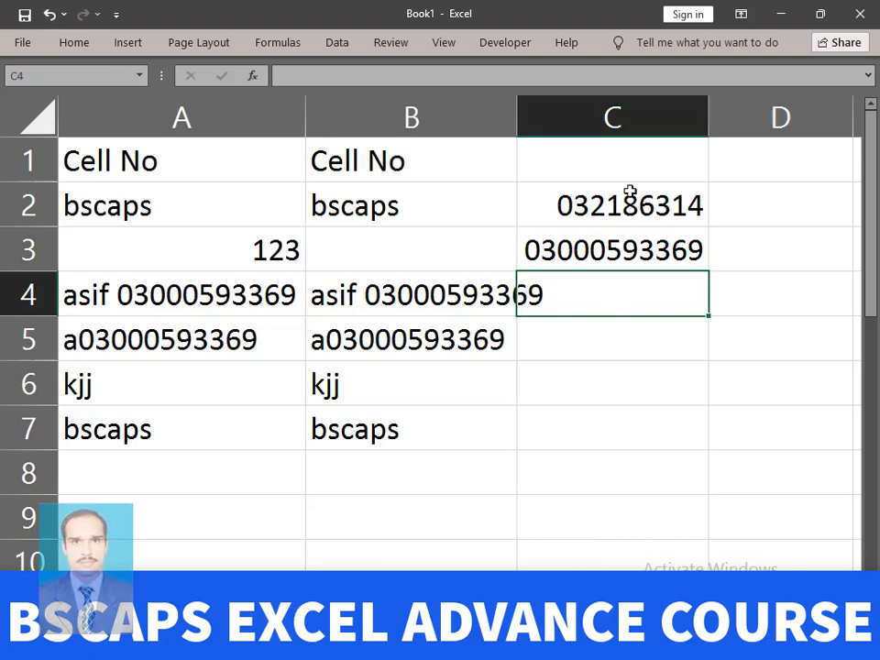
# - Select C2:C3, A2:A7 and B2:B7 to compare the results
pyautogui.moveTo(628, 196); pyautogui.dragTo(626, 247)
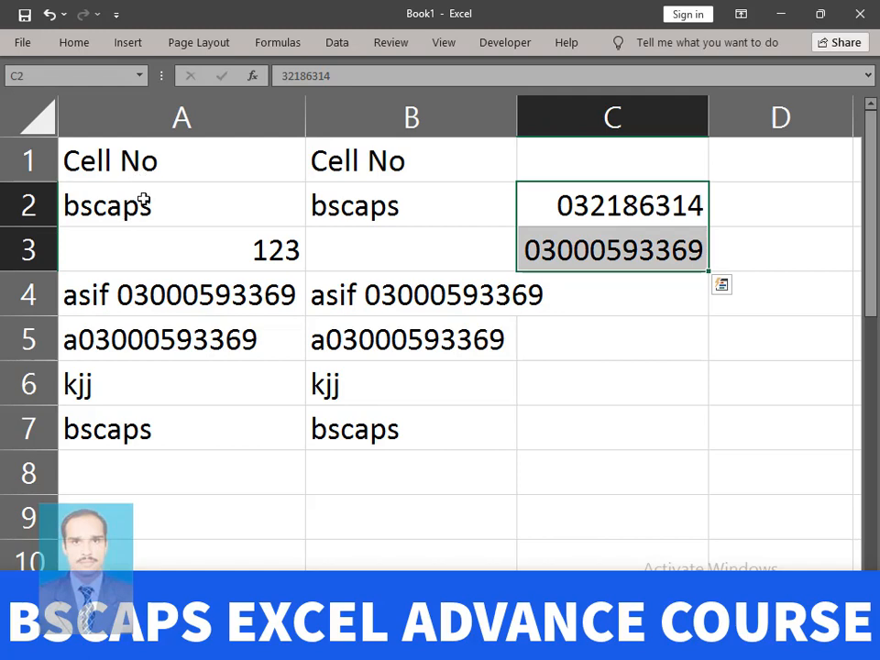
pyautogui.moveTo(143, 198); pyautogui.dragTo(156, 437)
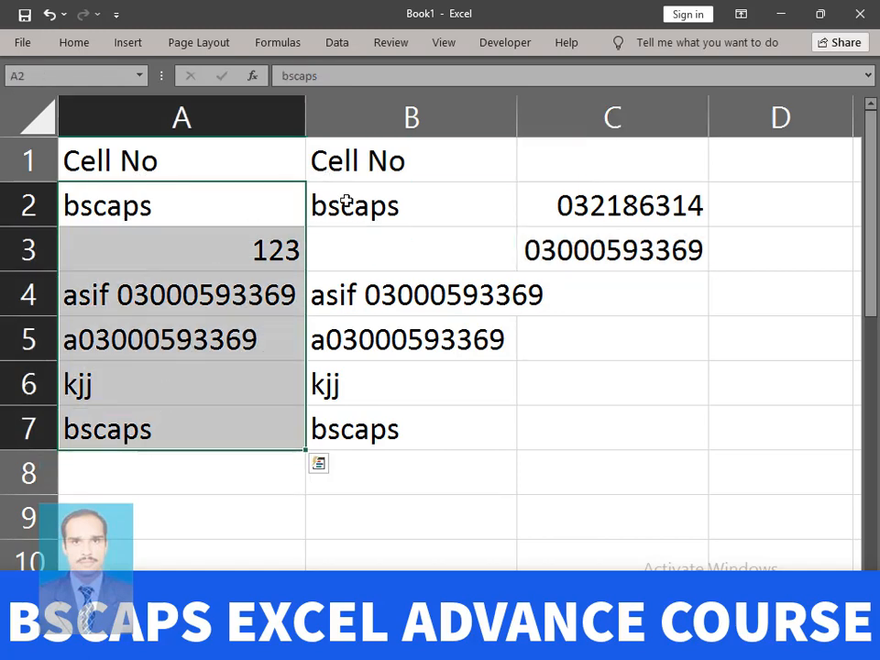
pyautogui.moveTo(345, 197); pyautogui.dragTo(352, 424)
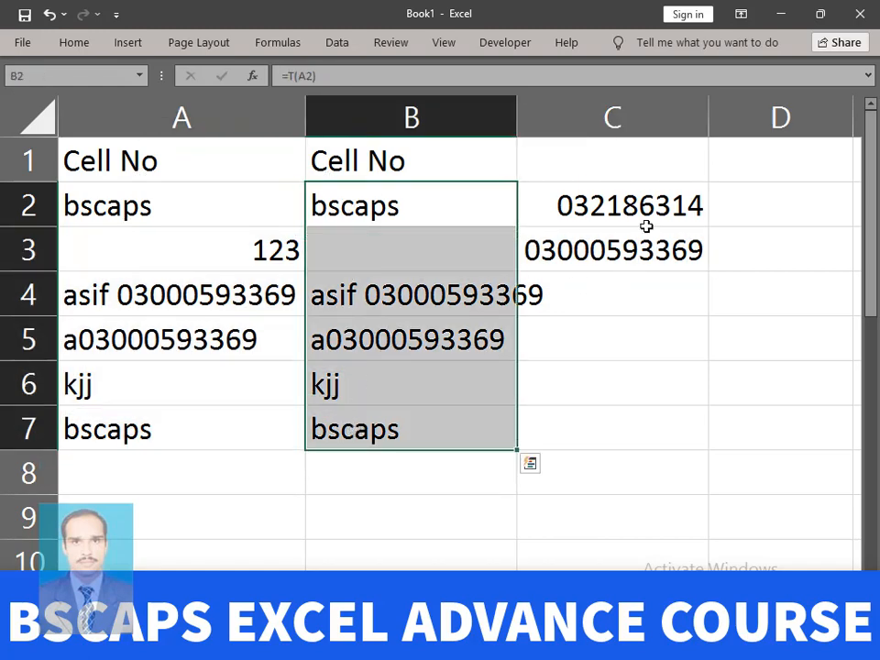
pyautogui.moveTo(646, 210); pyautogui.dragTo(697, 258)
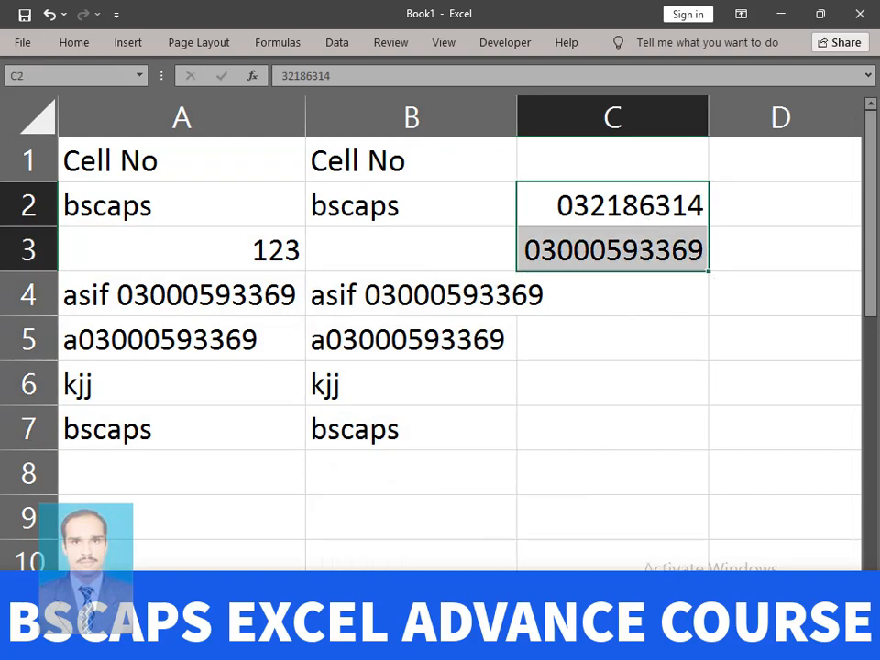
pyautogui.moveTo(632, 607); pyautogui.dragTo(746, 607)
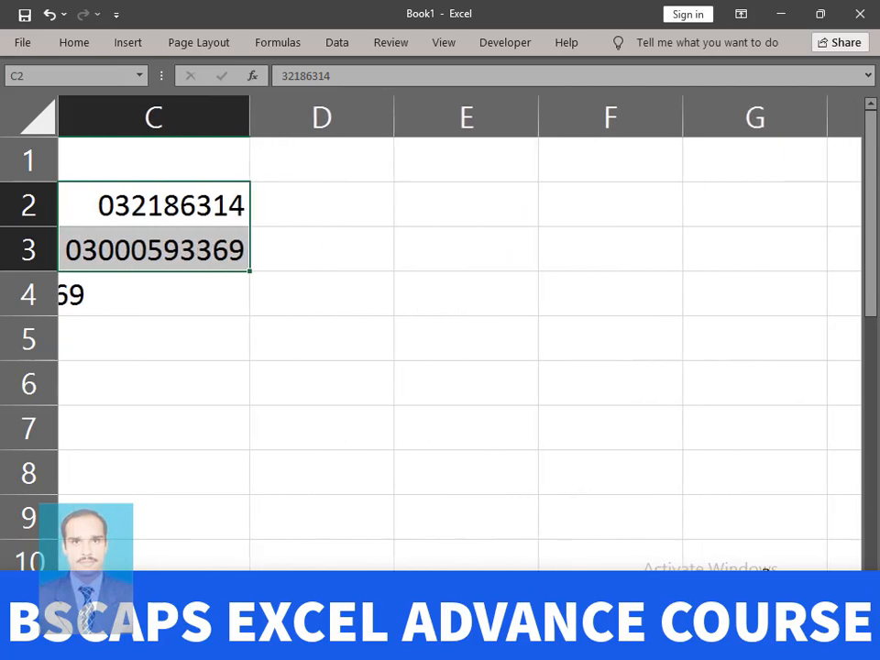
pyautogui.click(443, 200)
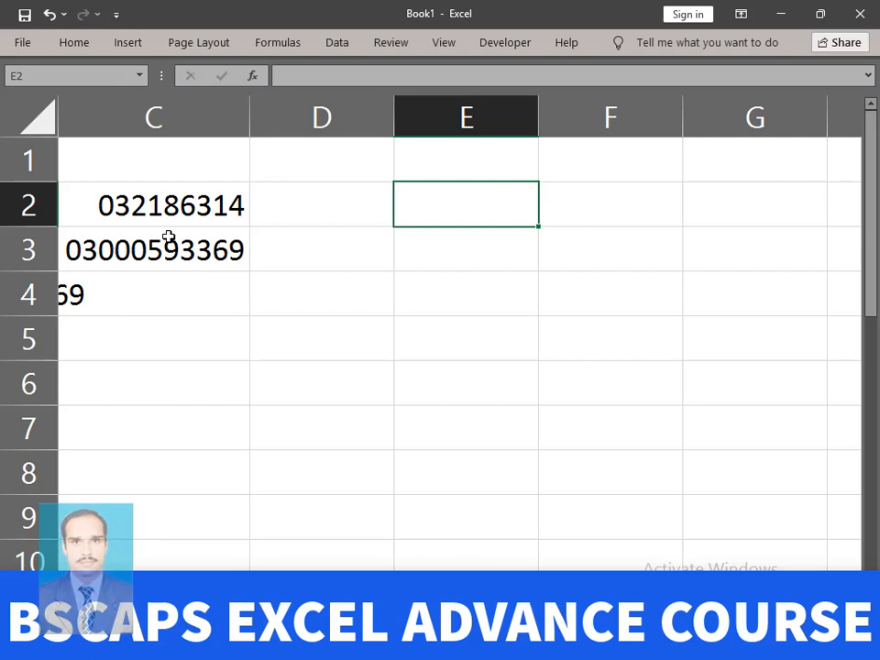
# - Select column D, drag its right border wider, and bring up Format Cells for it
pyautogui.click(349, 118)
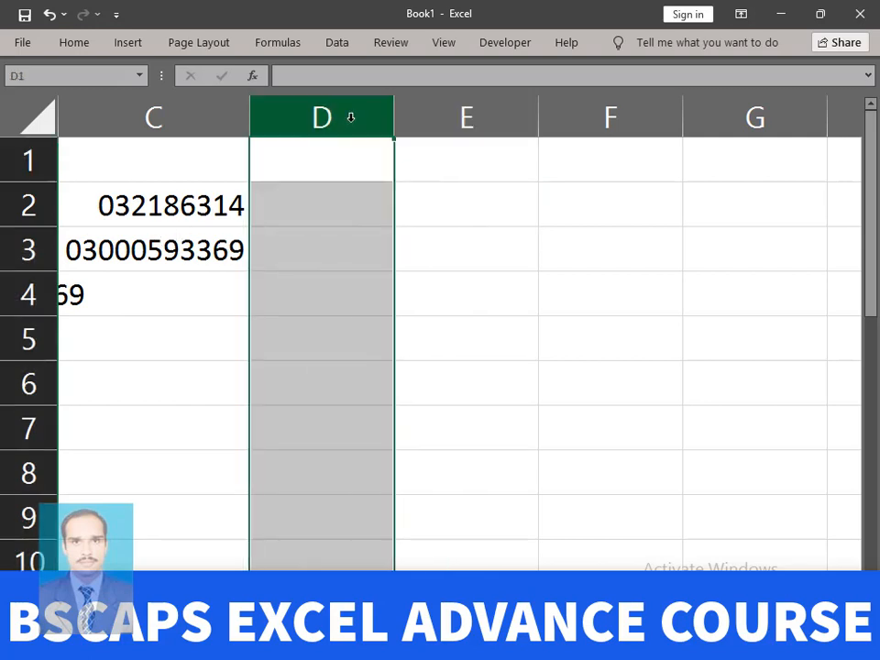
pyautogui.moveTo(393, 116); pyautogui.dragTo(465, 116)
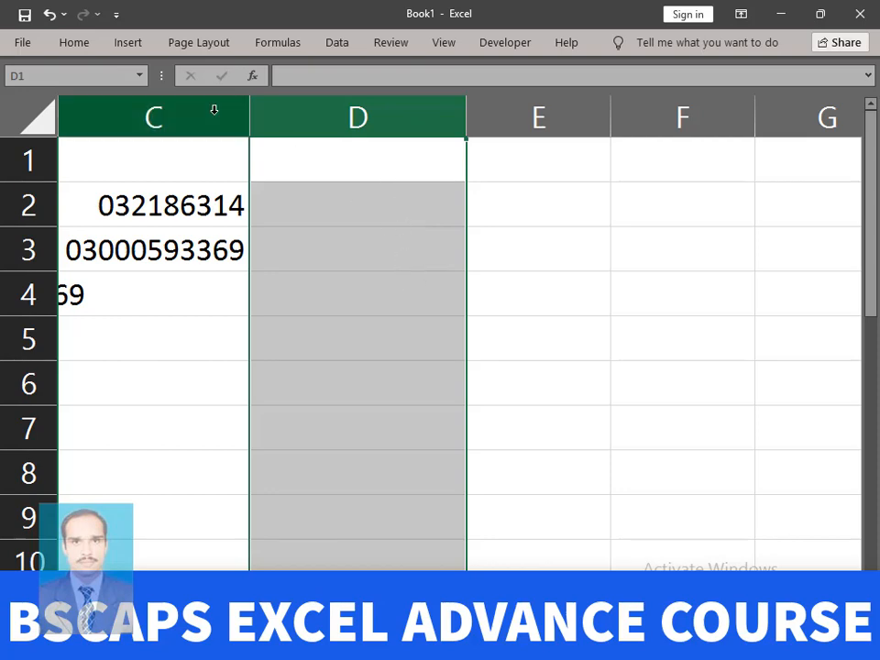
pyautogui.hotkey('ctrl', '1')
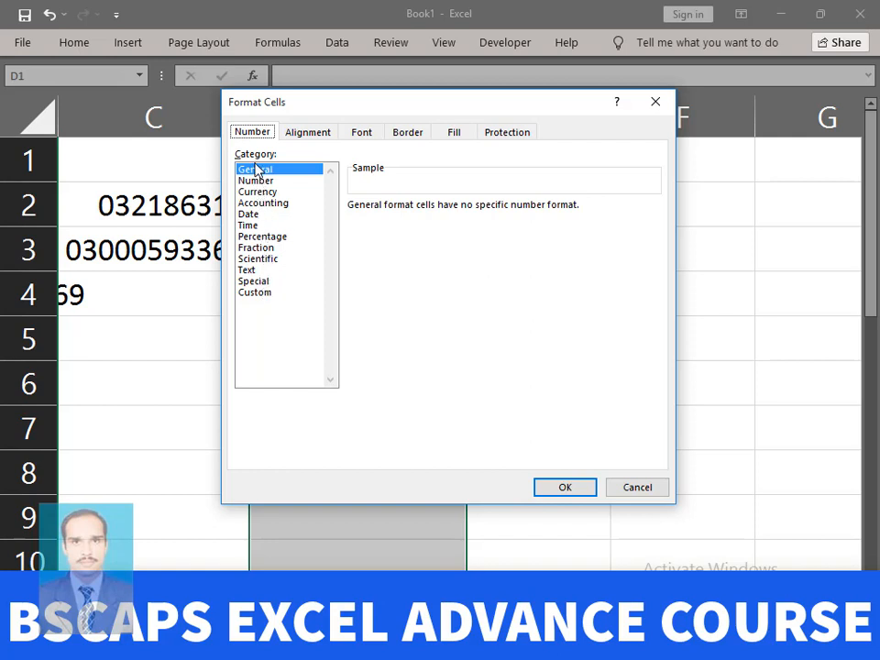
# - Browse the number categories, then apply Special > Phone Number to column D
pyautogui.click(257, 270)
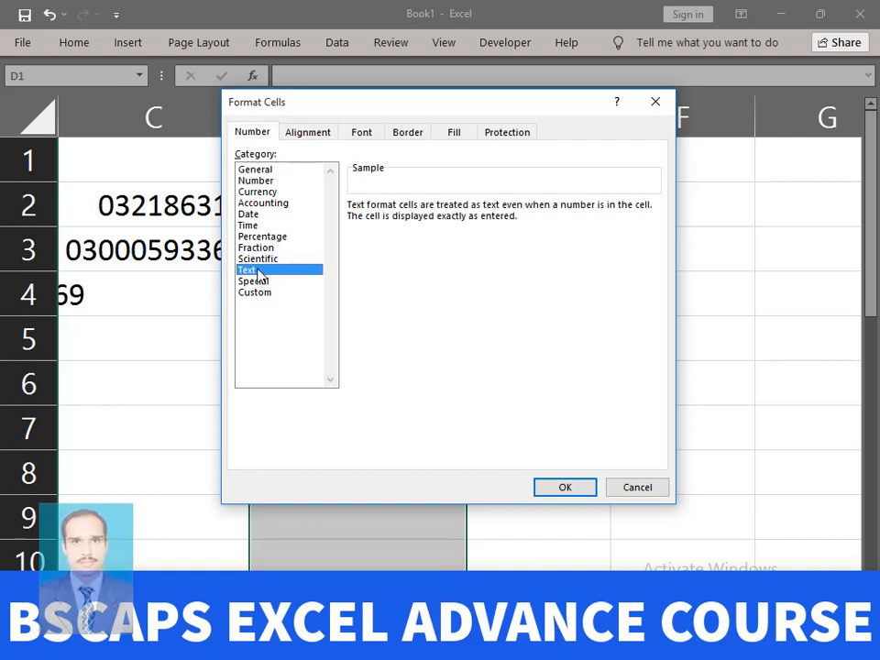
pyautogui.click(260, 259)
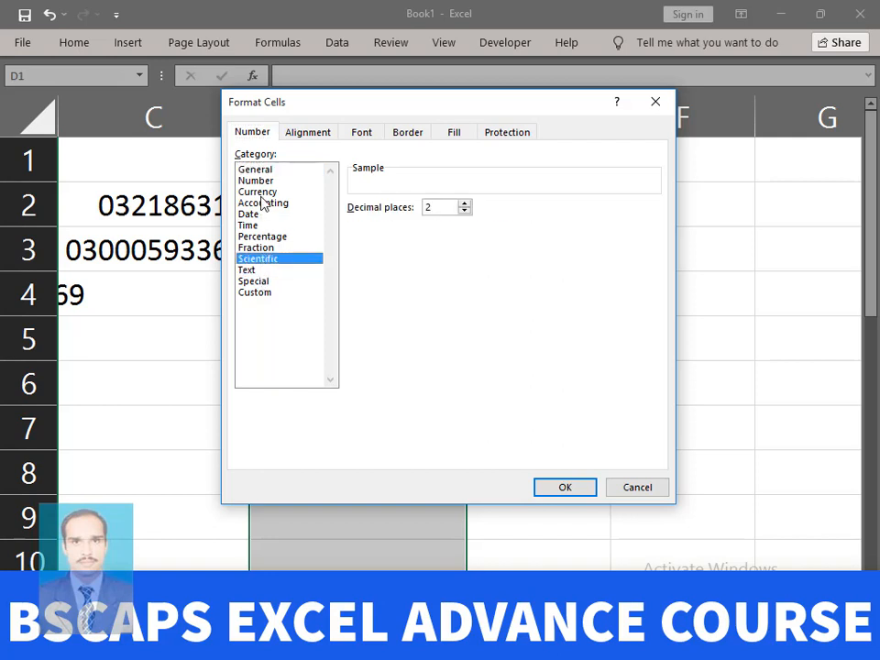
pyautogui.click(261, 192)
pyautogui.click(263, 237)
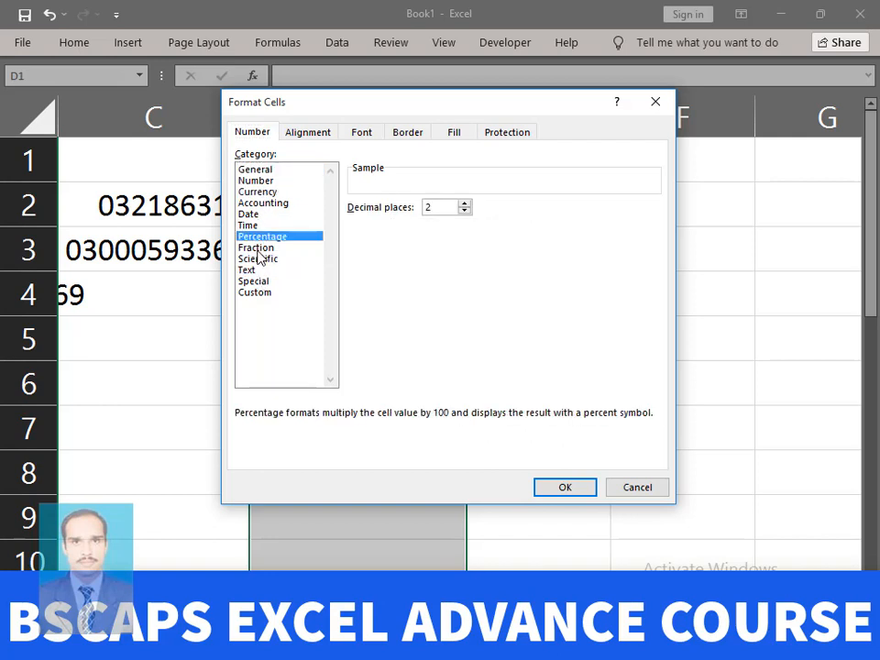
pyautogui.click(255, 247)
pyautogui.click(252, 269)
pyautogui.click(254, 282)
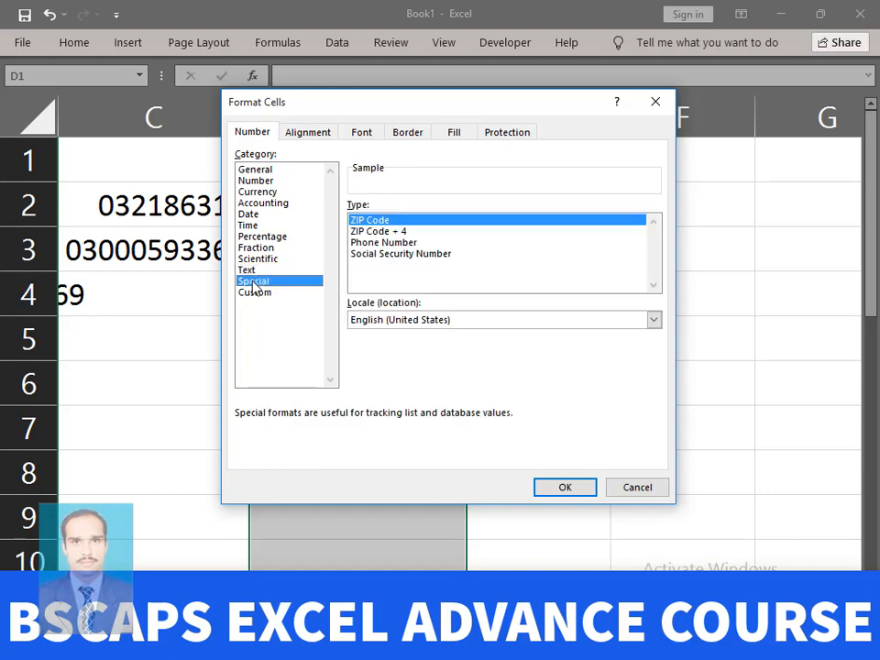
pyautogui.click(399, 243)
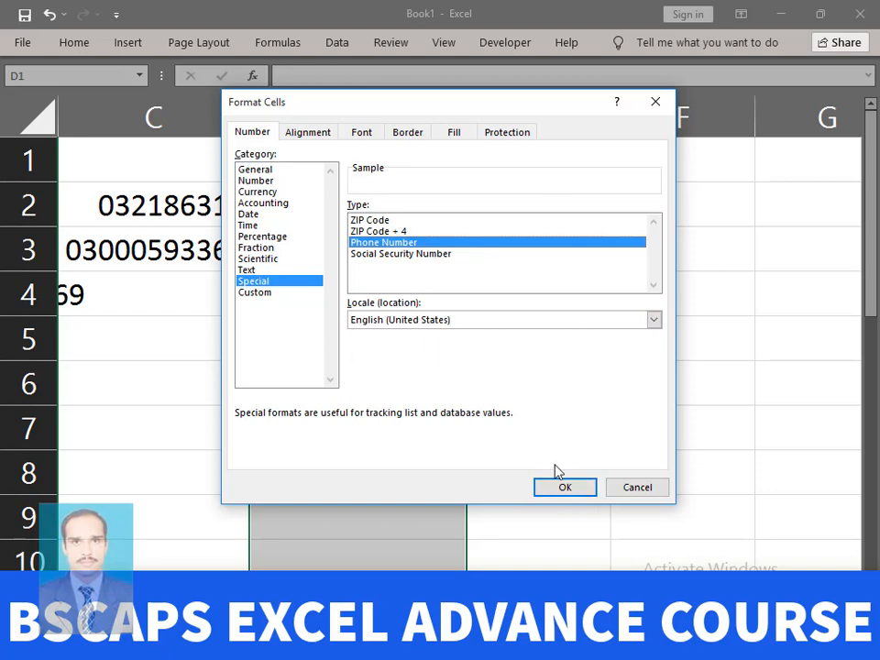
pyautogui.click(568, 489)
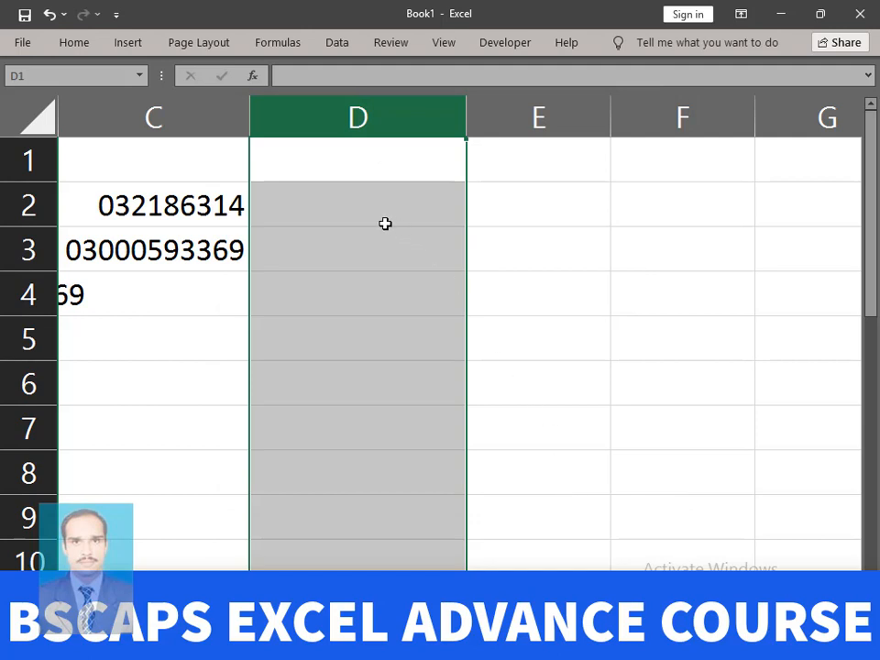
# - Type a test number in D2, then replace it with one that displays in phone-number style
pyautogui.click(322, 202)
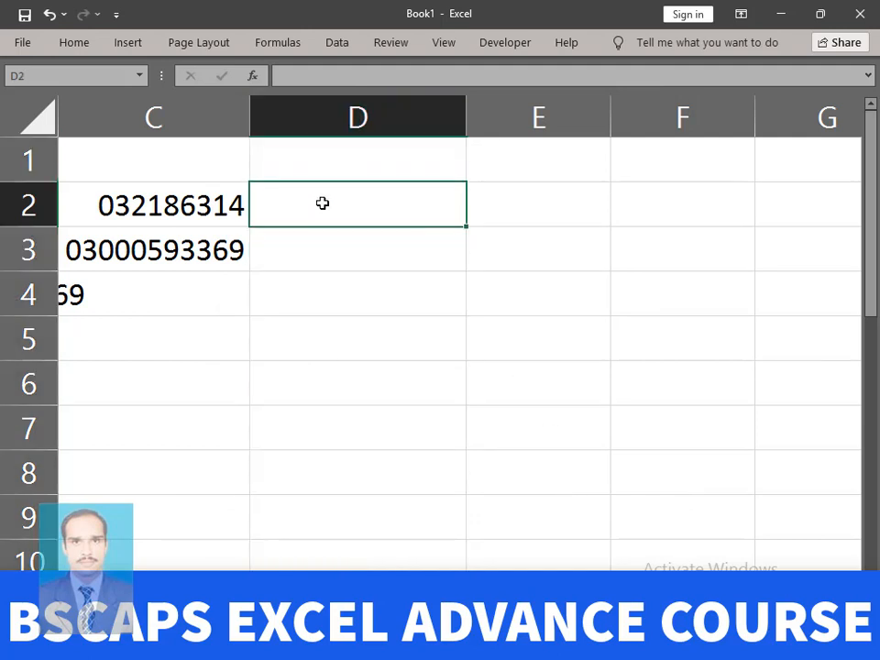
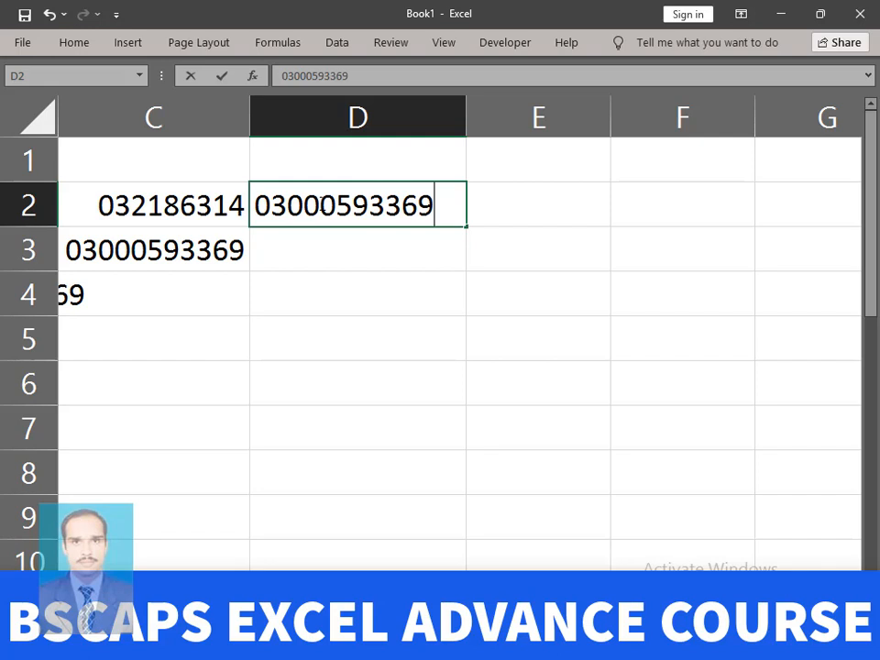
pyautogui.press('Return')
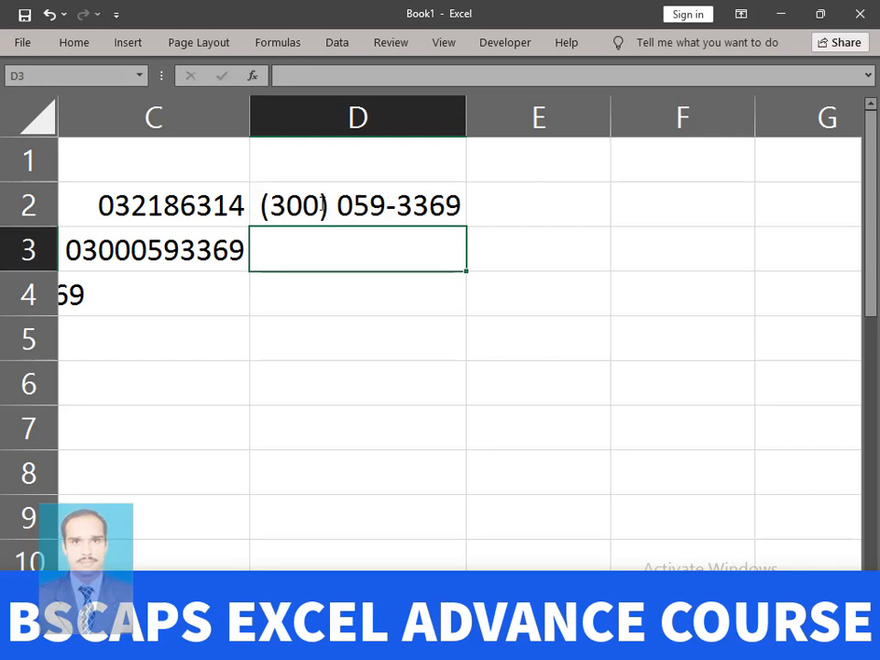
pyautogui.click(424, 197)
pyautogui.press('Delete')
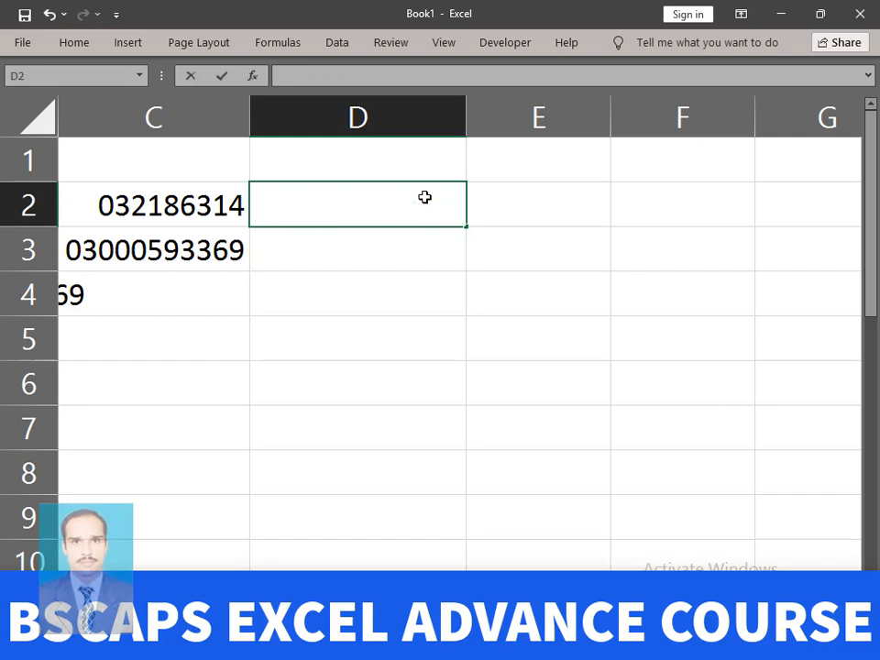
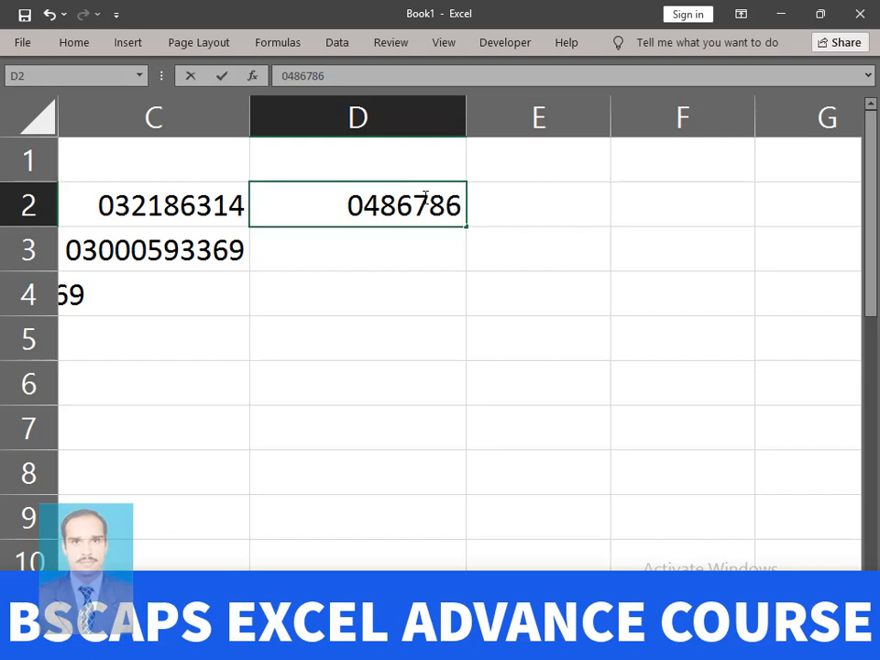
pyautogui.press('Return')
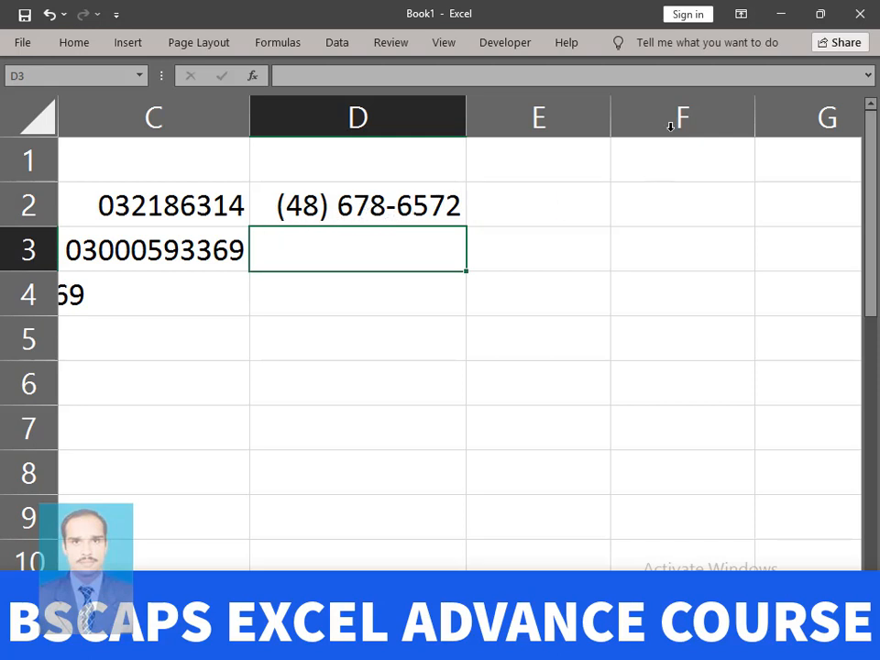
# - Compare the stored values behind D2, C2 and C3, then move to column E
pyautogui.click(403, 199)
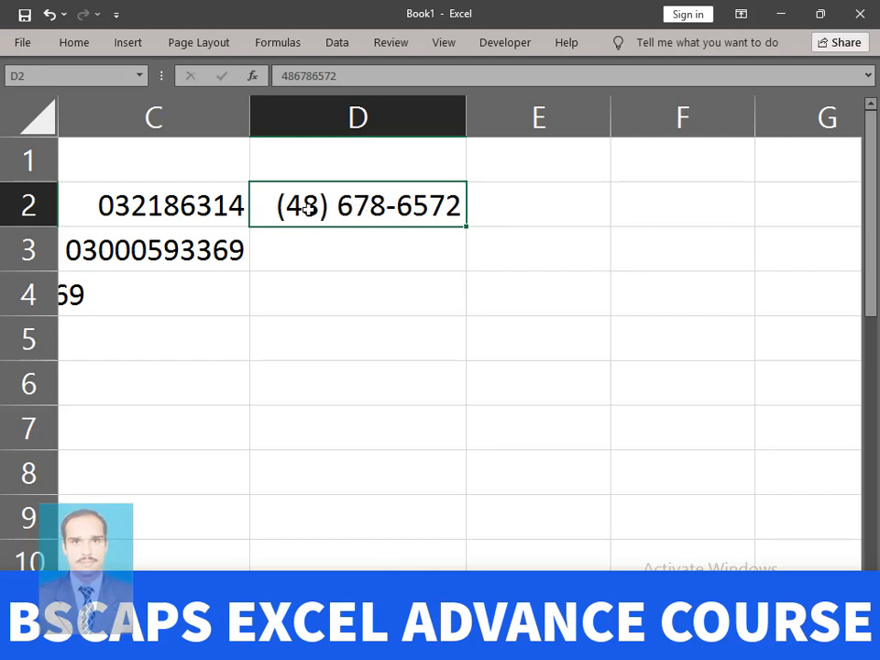
pyautogui.click(240, 203)
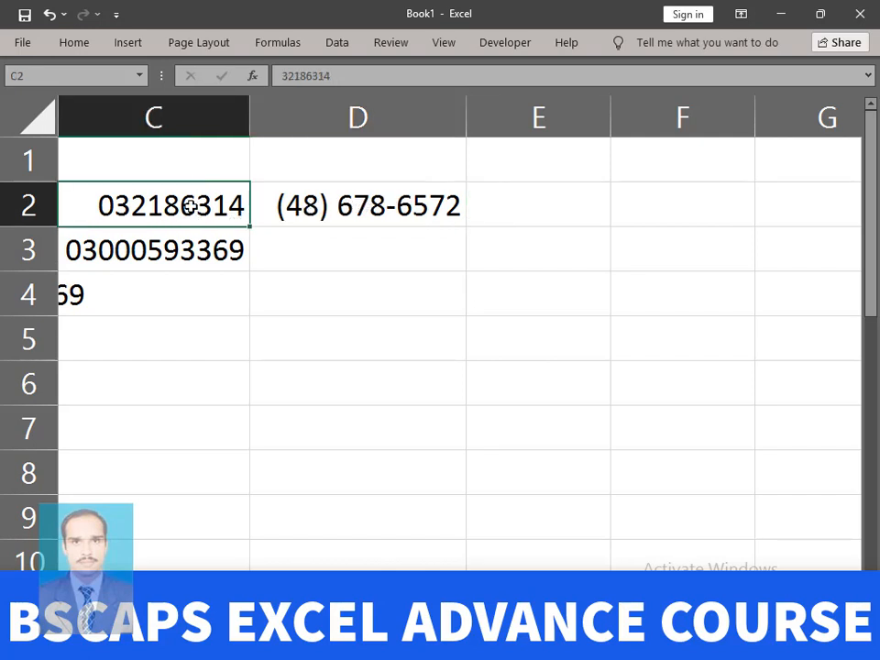
pyautogui.click(212, 269)
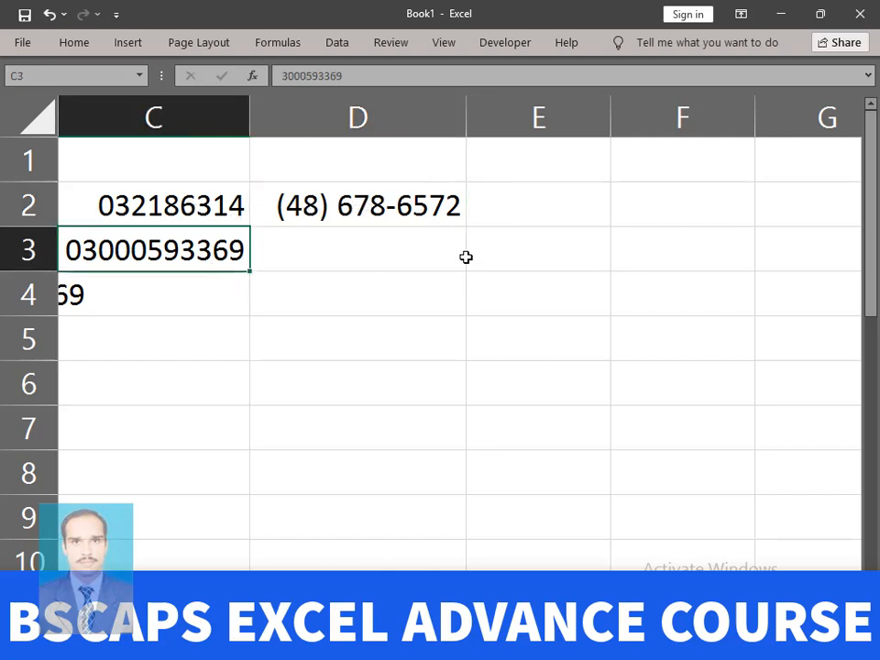
pyautogui.click(392, 206)
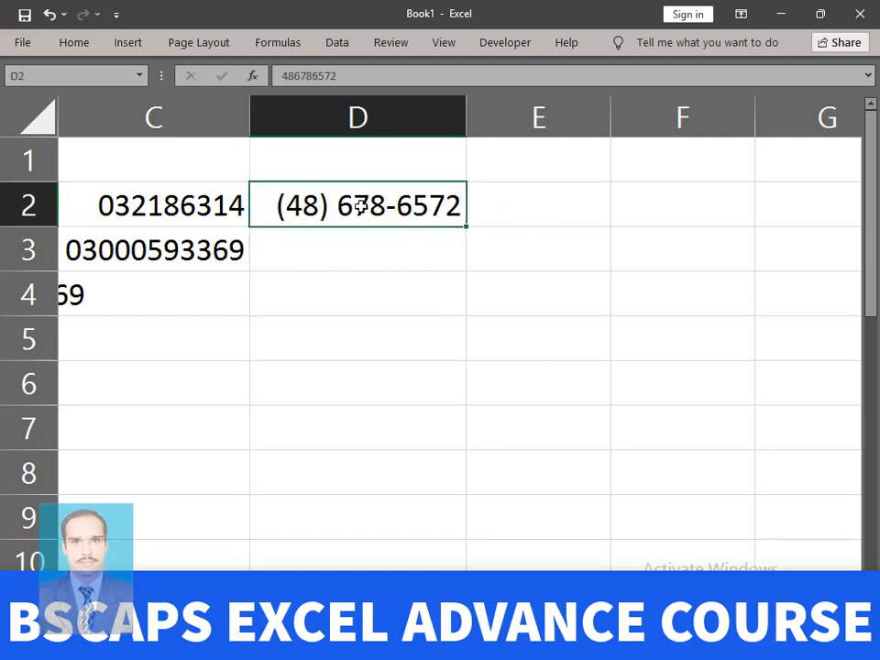
pyautogui.click(575, 159)
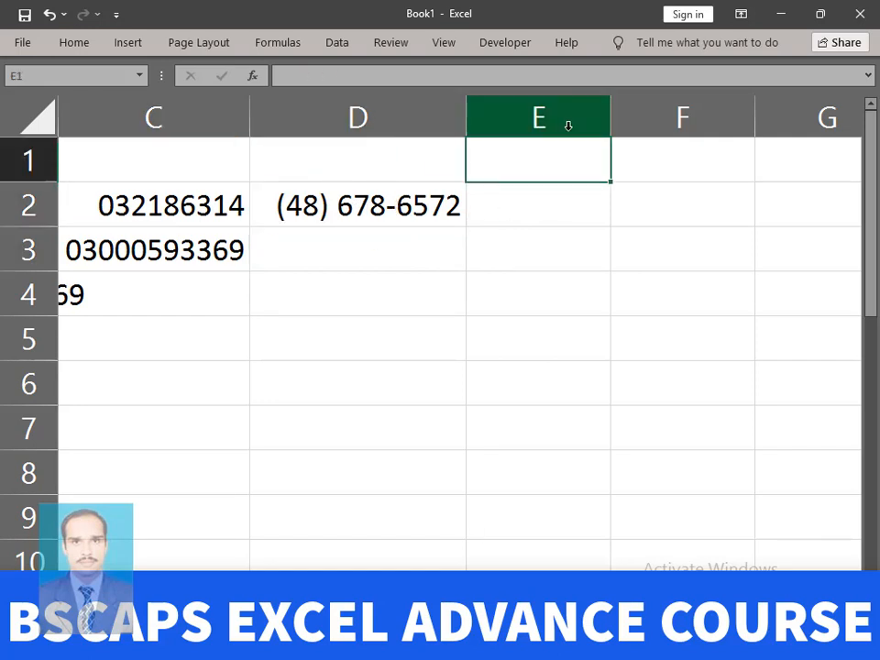
# - Widen column E and apply the Text number format to the entire column
pyautogui.click(568, 125)
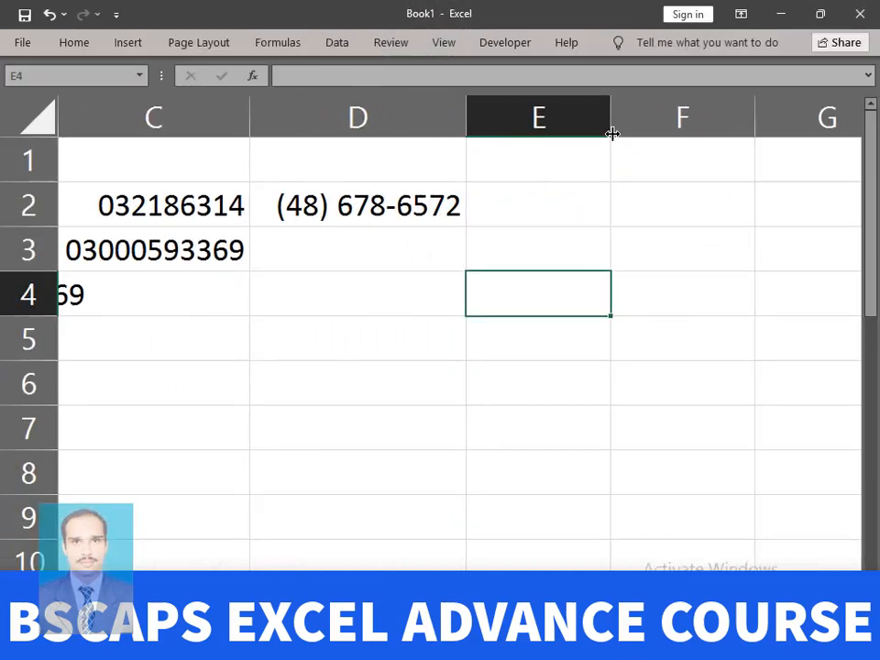
pyautogui.moveTo(612, 133); pyautogui.dragTo(680, 118)
pyautogui.click(588, 121)
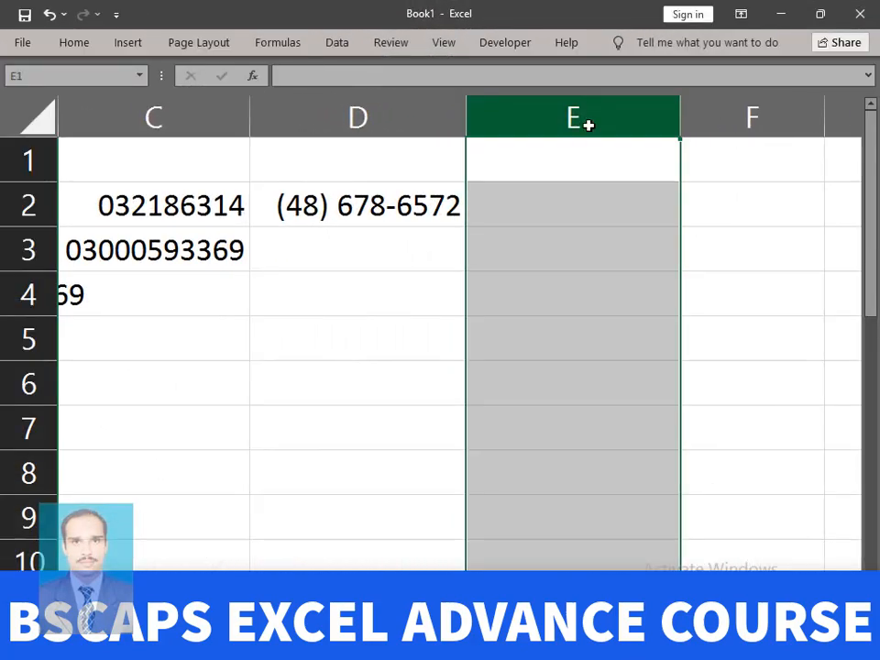
pyautogui.click(82, 47)
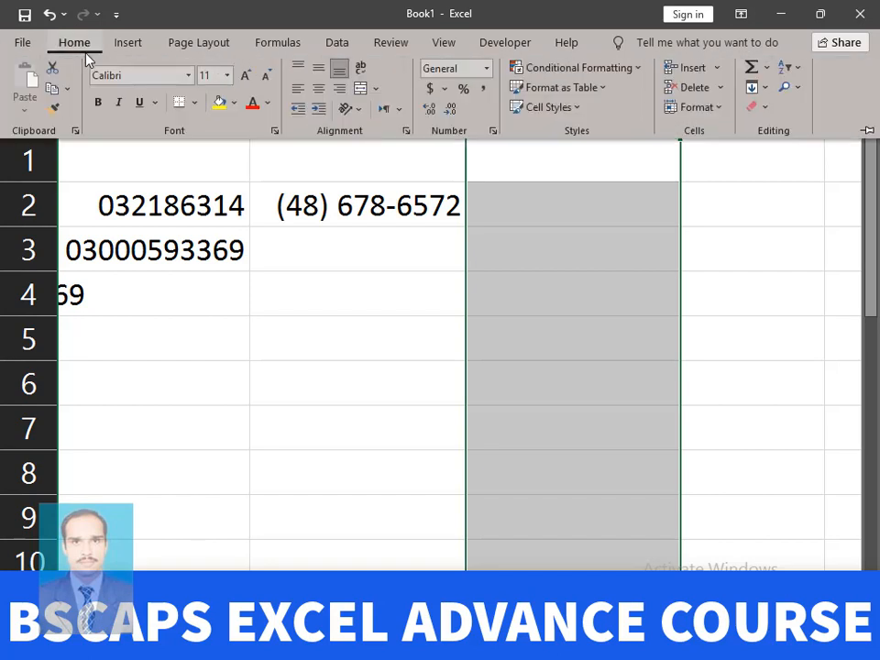
pyautogui.click(486, 68)
pyautogui.scroll(-1, 529, 389)
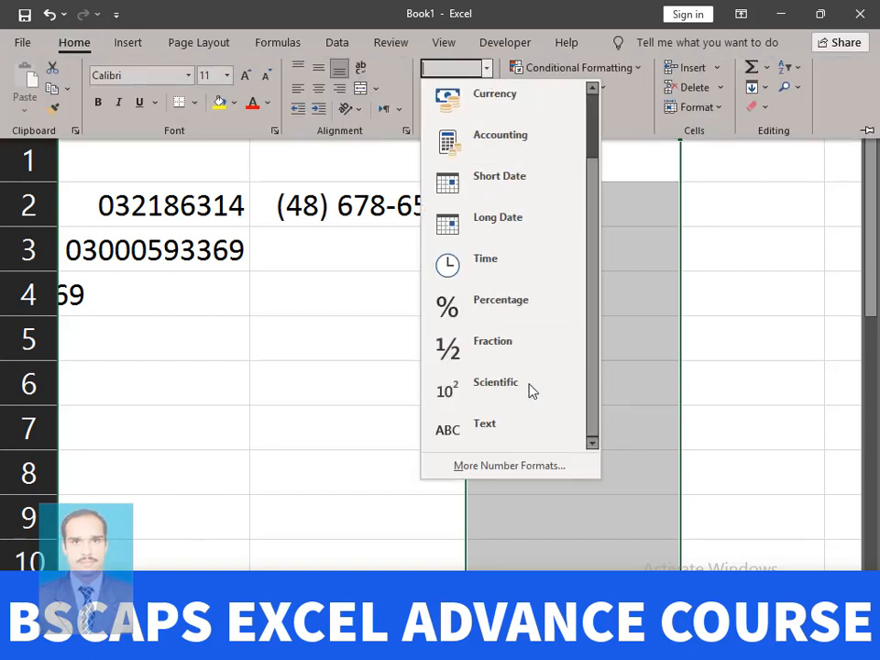
pyautogui.click(484, 426)
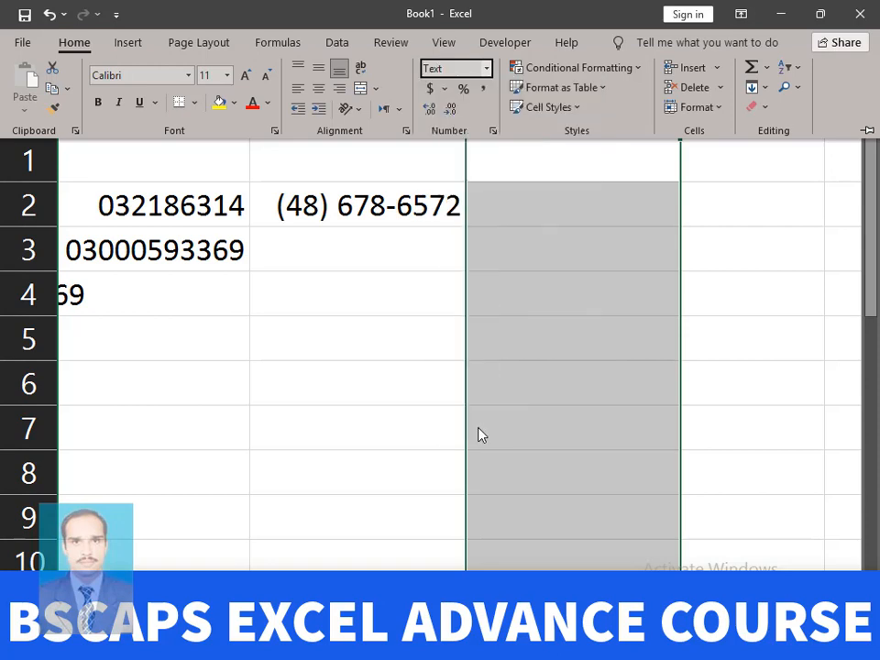
pyautogui.press('Down')
pyautogui.press('Return')
pyautogui.click(630, 172)
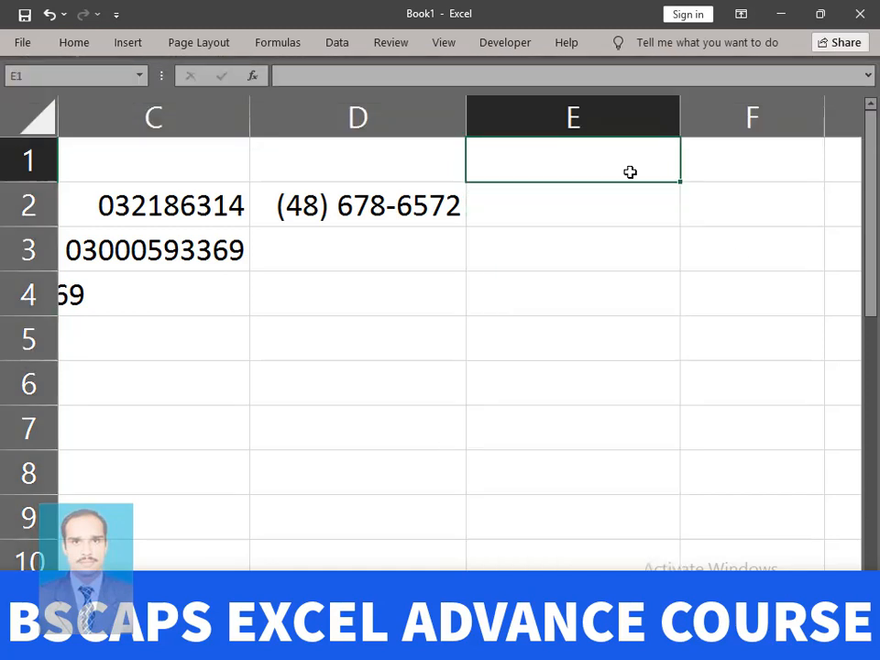
pyautogui.click(569, 221)
pyautogui.click(589, 255)
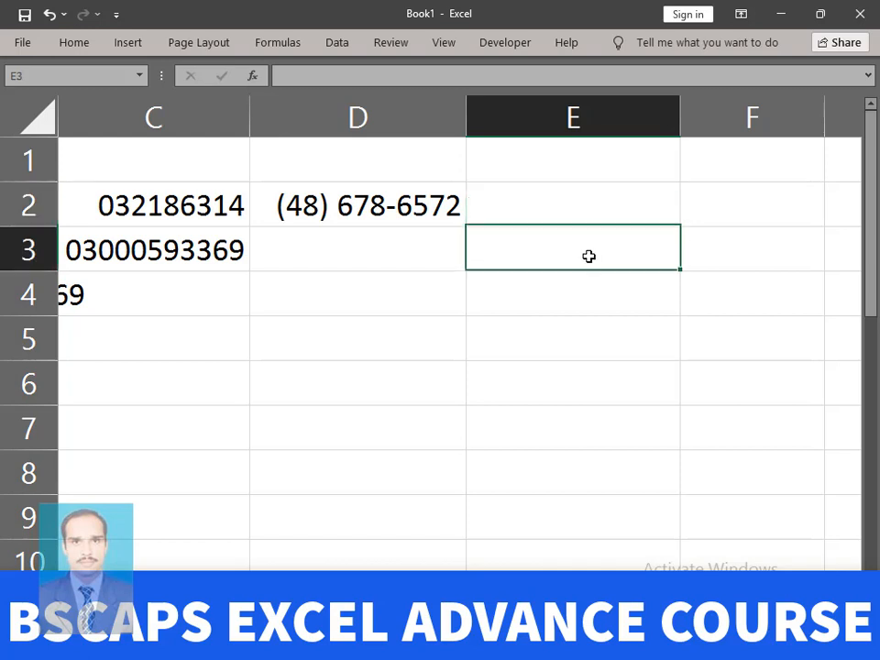
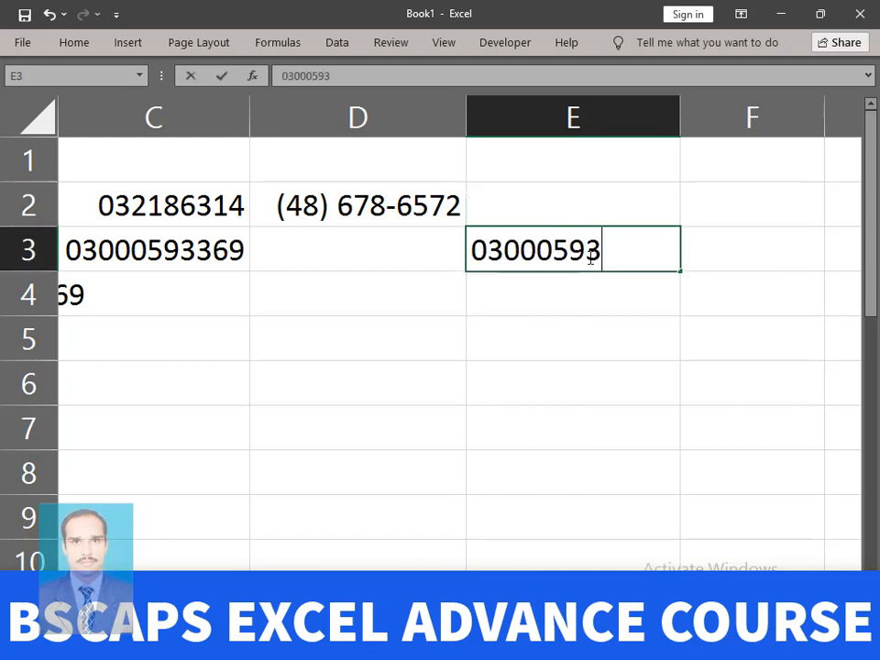
pyautogui.press('Return')
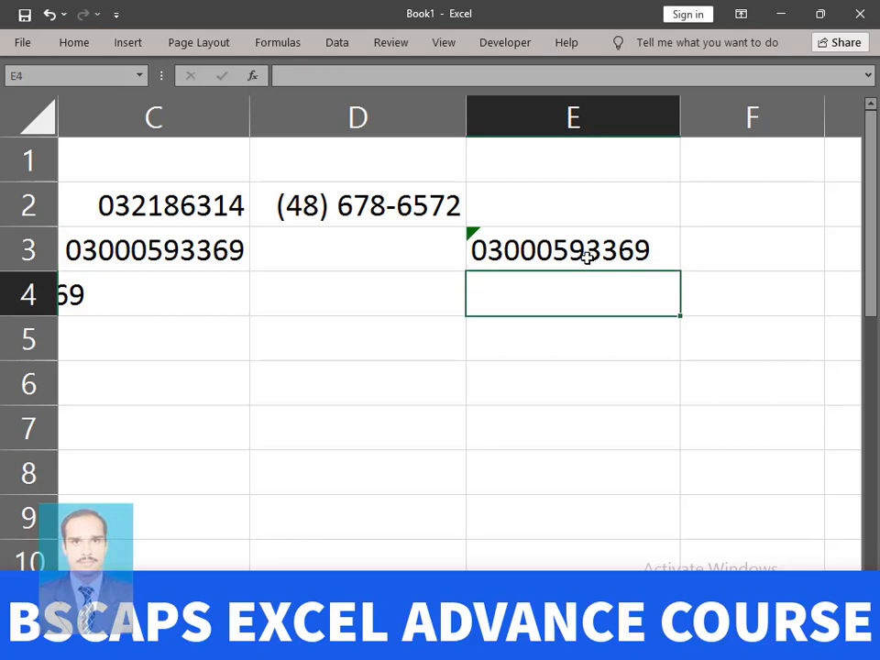
pyautogui.click(576, 250)
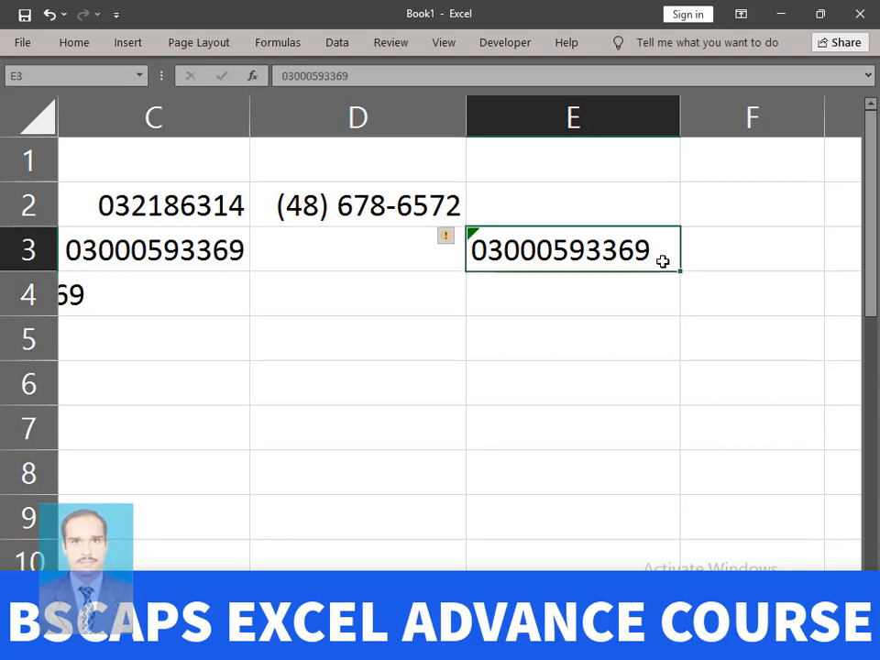
pyautogui.moveTo(682, 271); pyautogui.dragTo(668, 524)
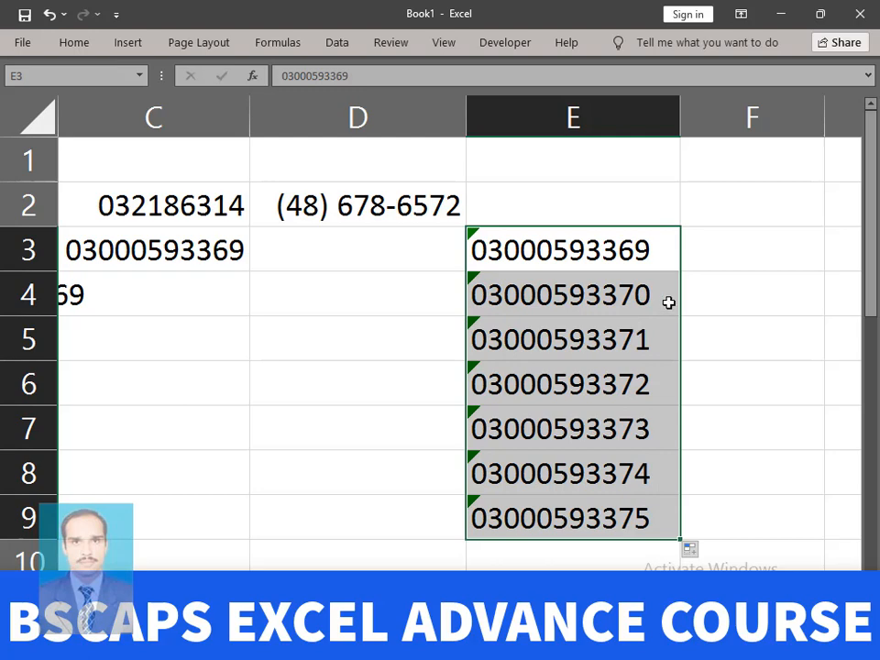
pyautogui.click(719, 298)
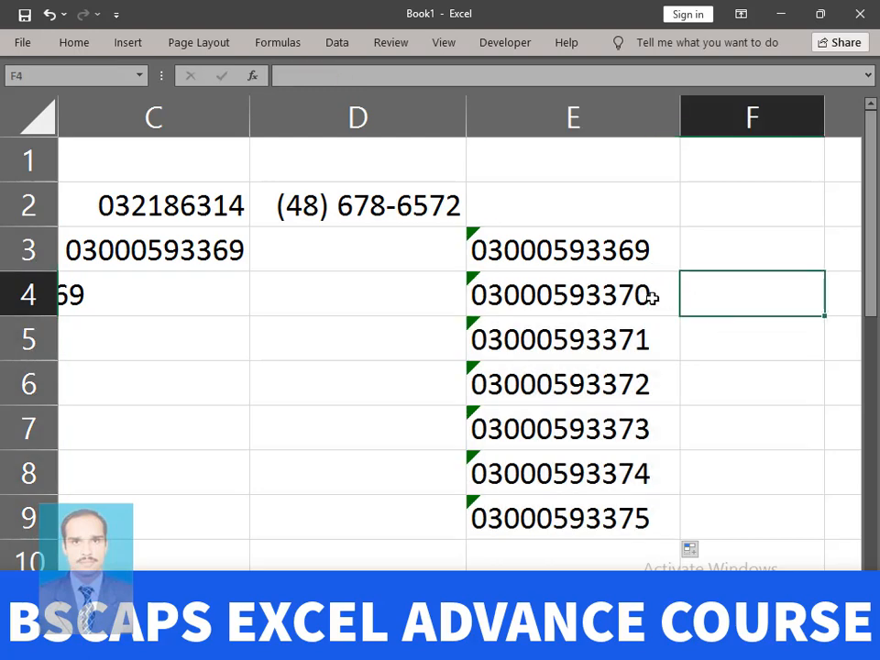
# - Ignore the number-stored-as-text warnings on E4 and E3
pyautogui.click(472, 278)
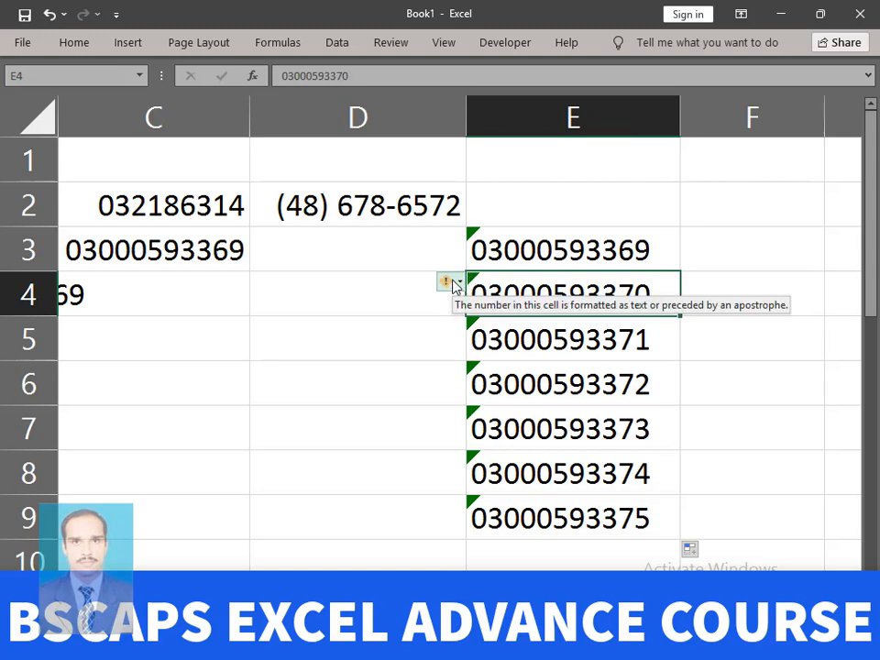
pyautogui.click(458, 283)
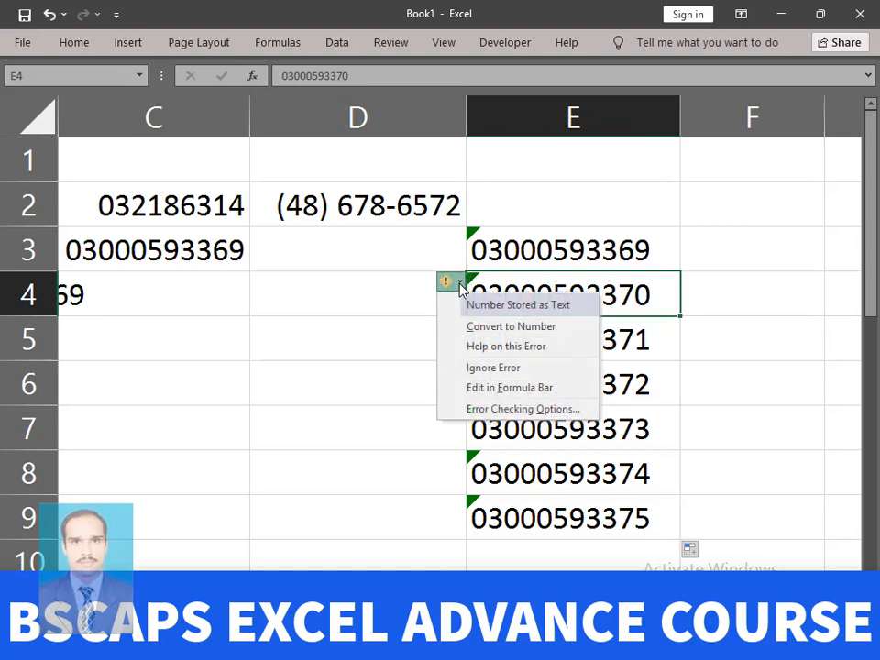
pyautogui.click(473, 369)
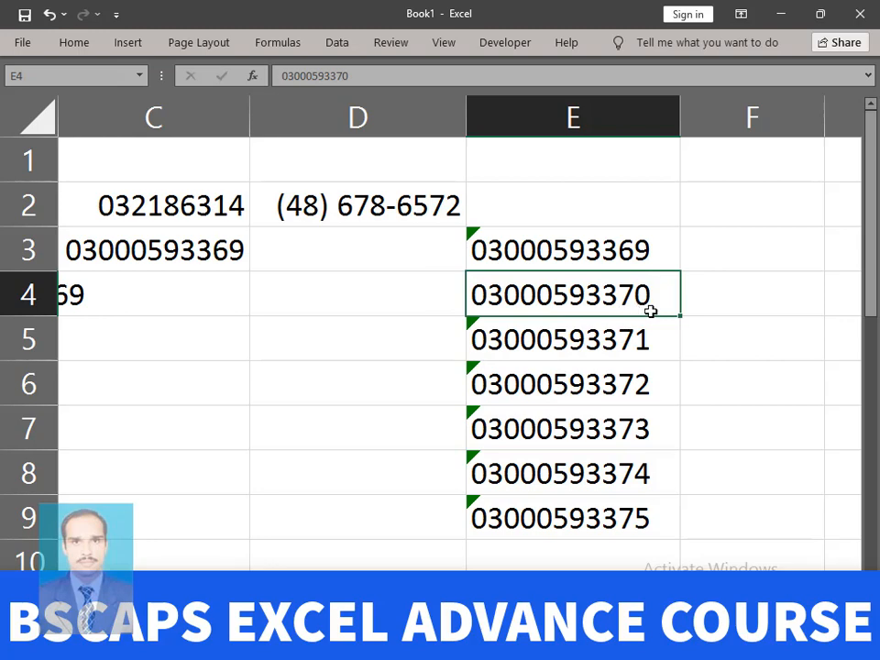
pyautogui.click(581, 246)
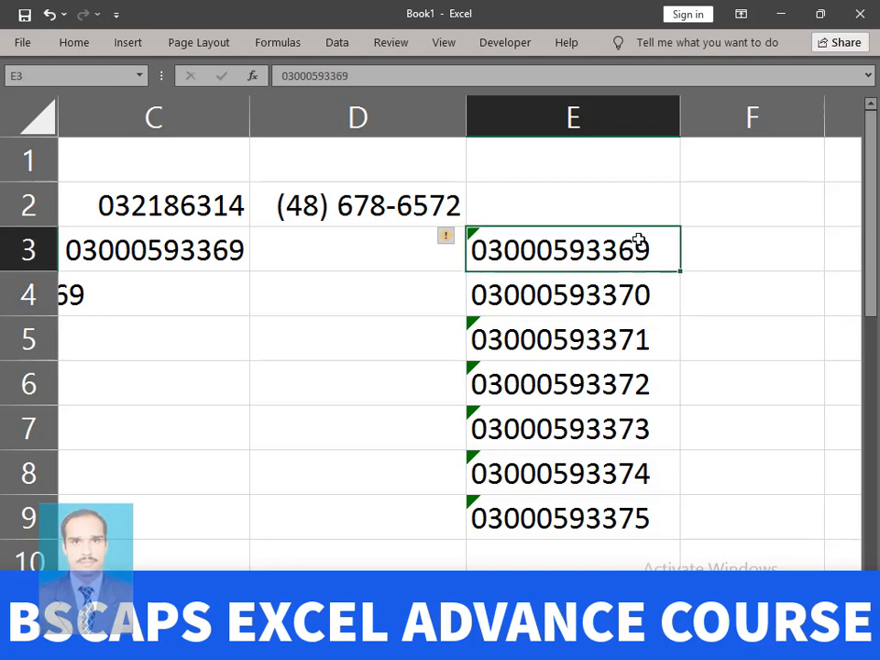
pyautogui.click(459, 237)
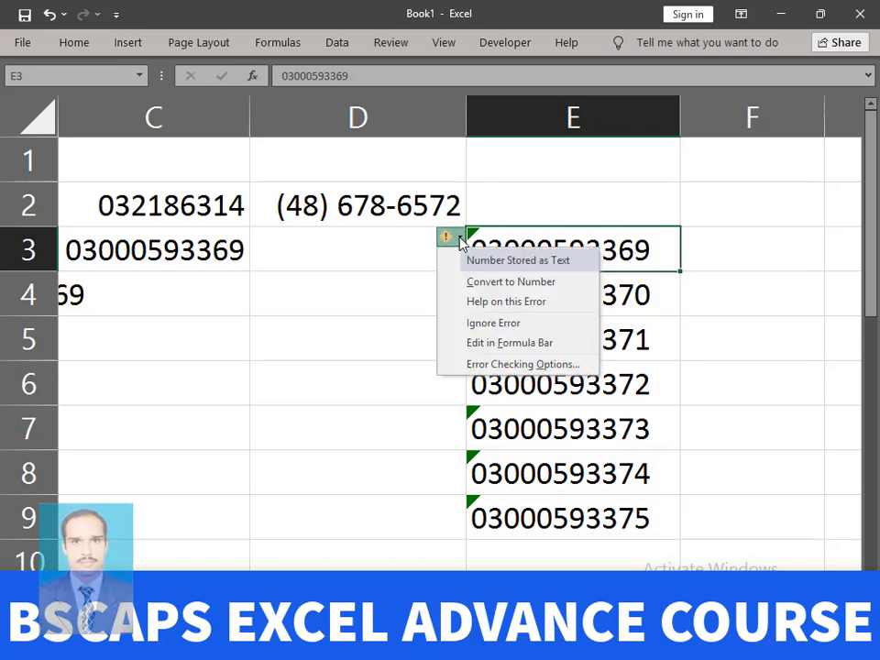
pyautogui.click(478, 323)
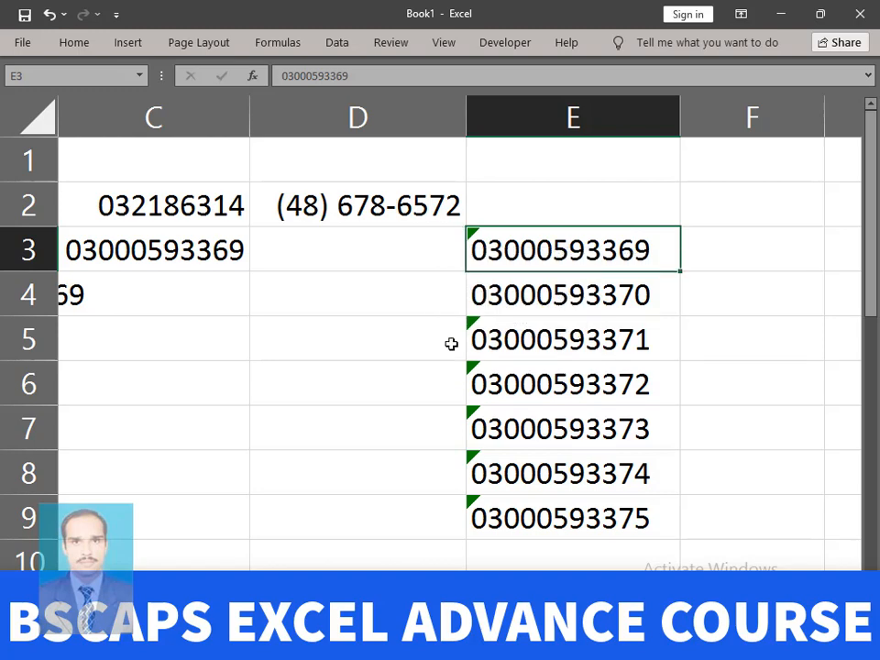
pyautogui.click(516, 387)
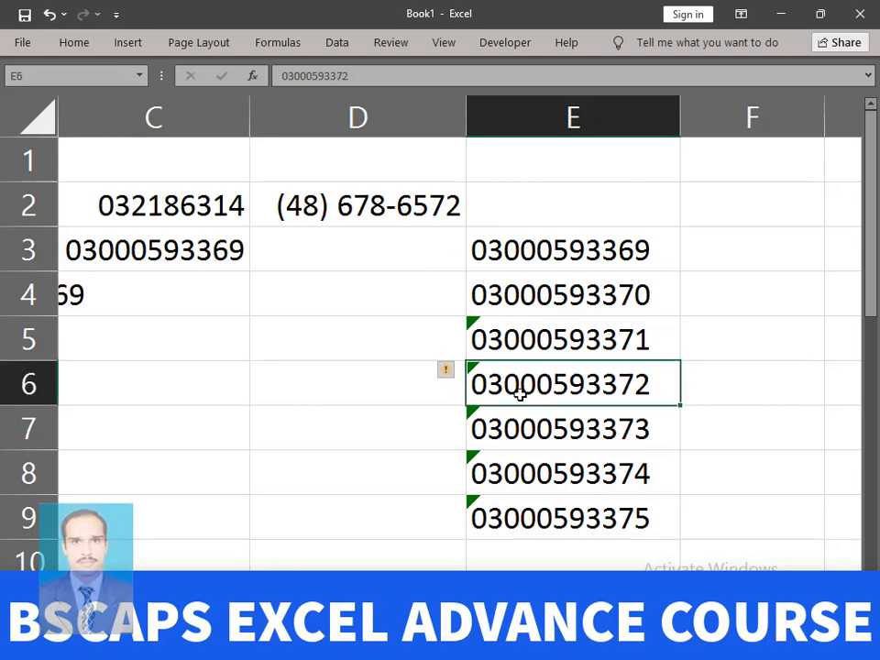
pyautogui.click(458, 373)
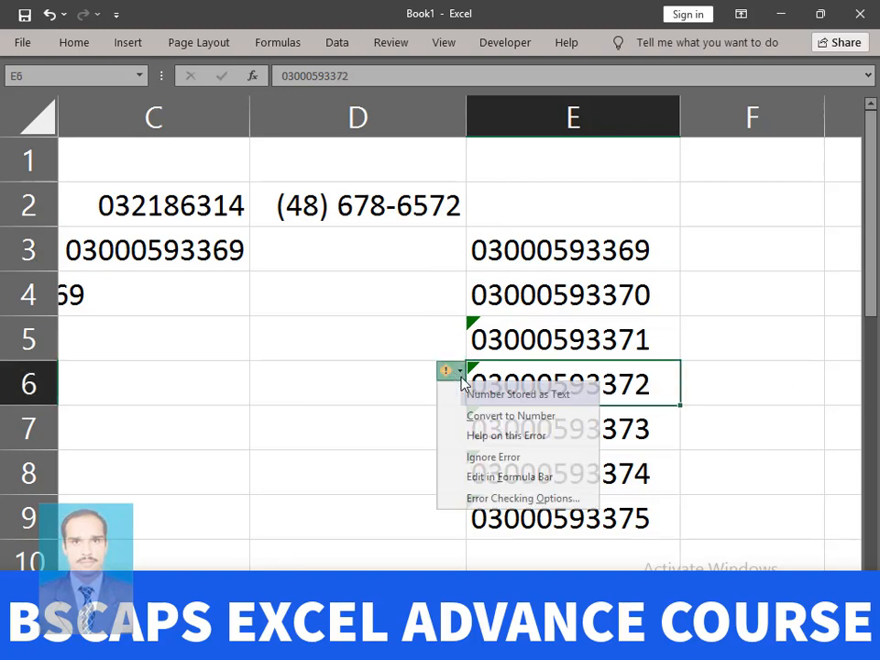
pyautogui.click(500, 417)
pyautogui.click(747, 378)
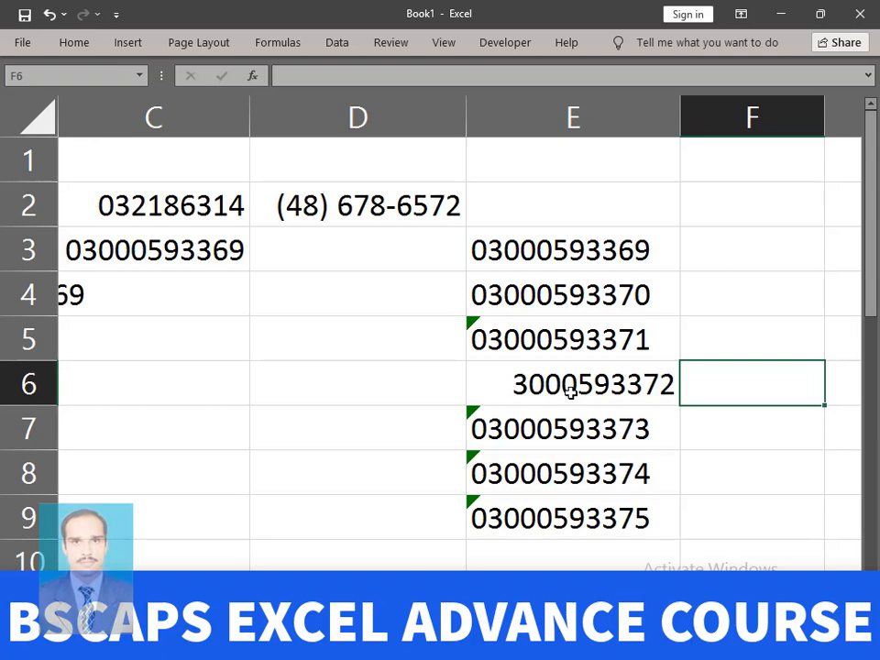
pyautogui.click(570, 391)
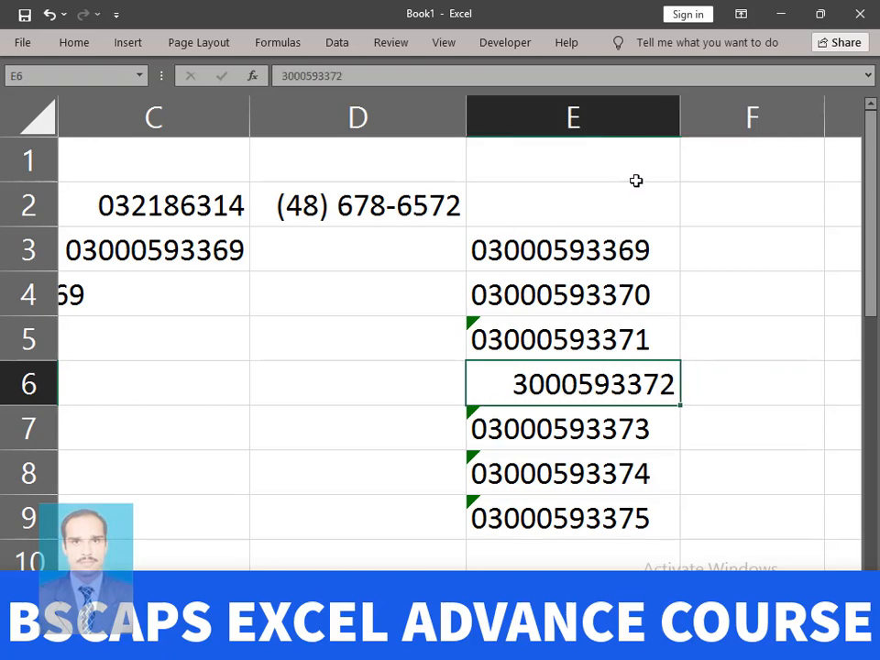
pyautogui.moveTo(641, 161); pyautogui.dragTo(2, 541)
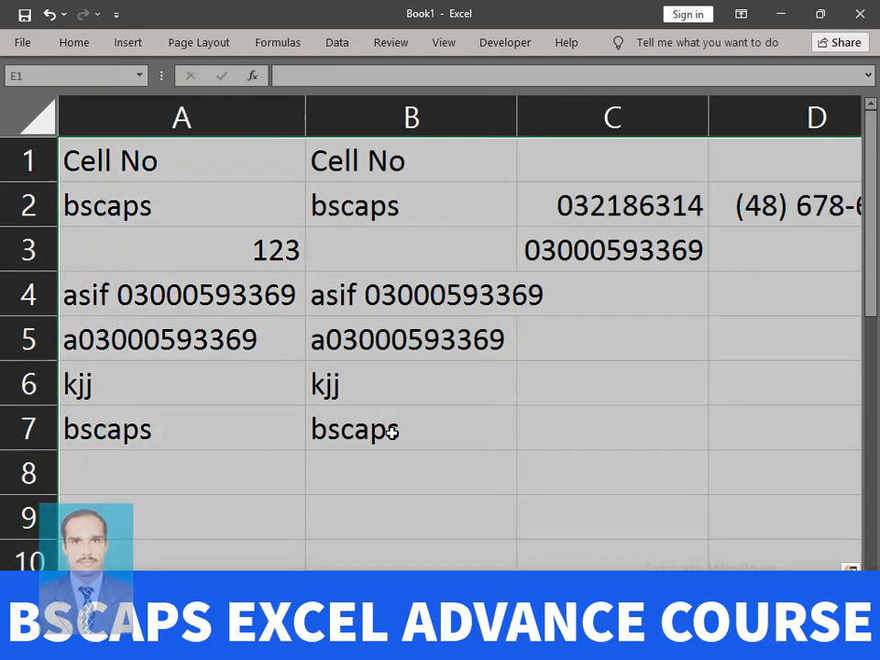